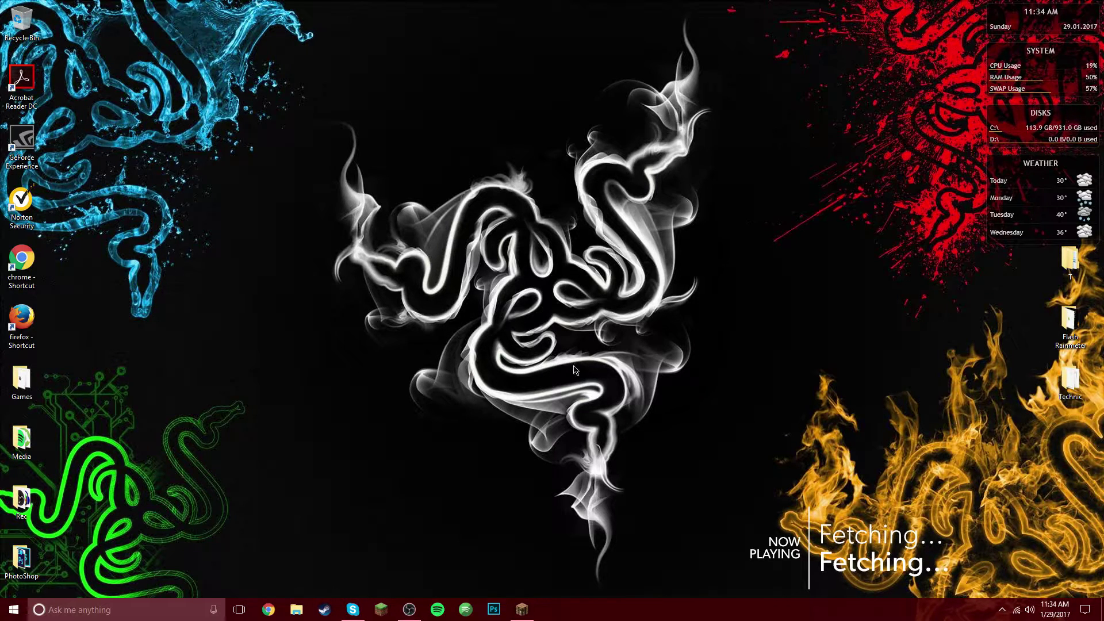
Bring Minecraft back and refresh the multiplayer server list.
{"action": "left_click", "coordinate": [521, 608]}
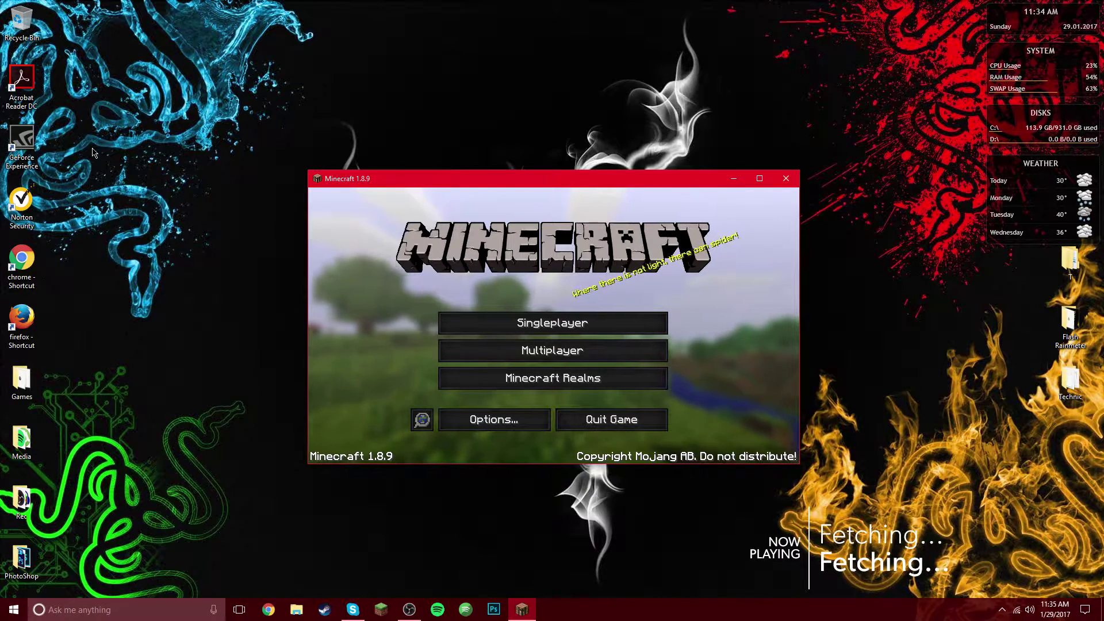
{"action": "left_click", "coordinate": [7, 201]}
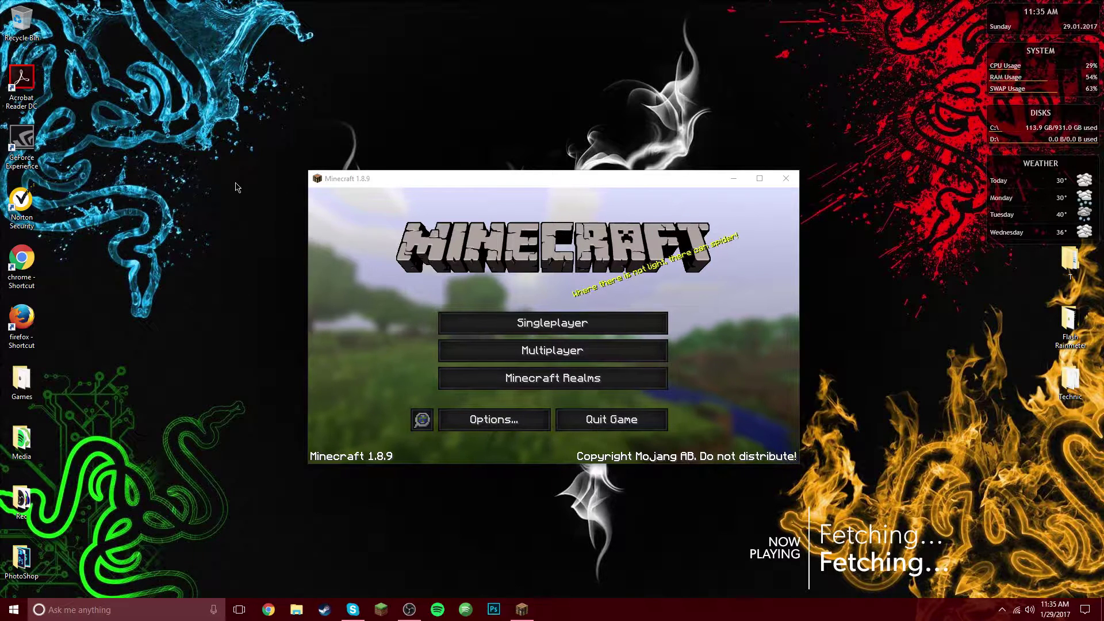
{"action": "left_click", "coordinate": [773, 231]}
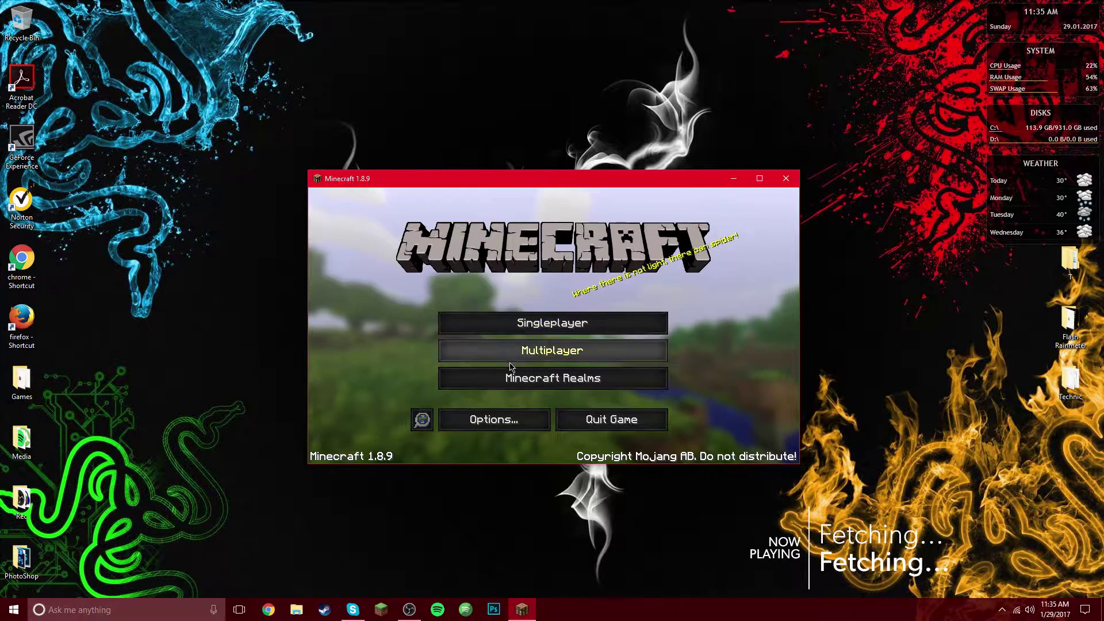
{"action": "left_click", "coordinate": [609, 352]}
{"action": "left_click", "coordinate": [614, 447]}
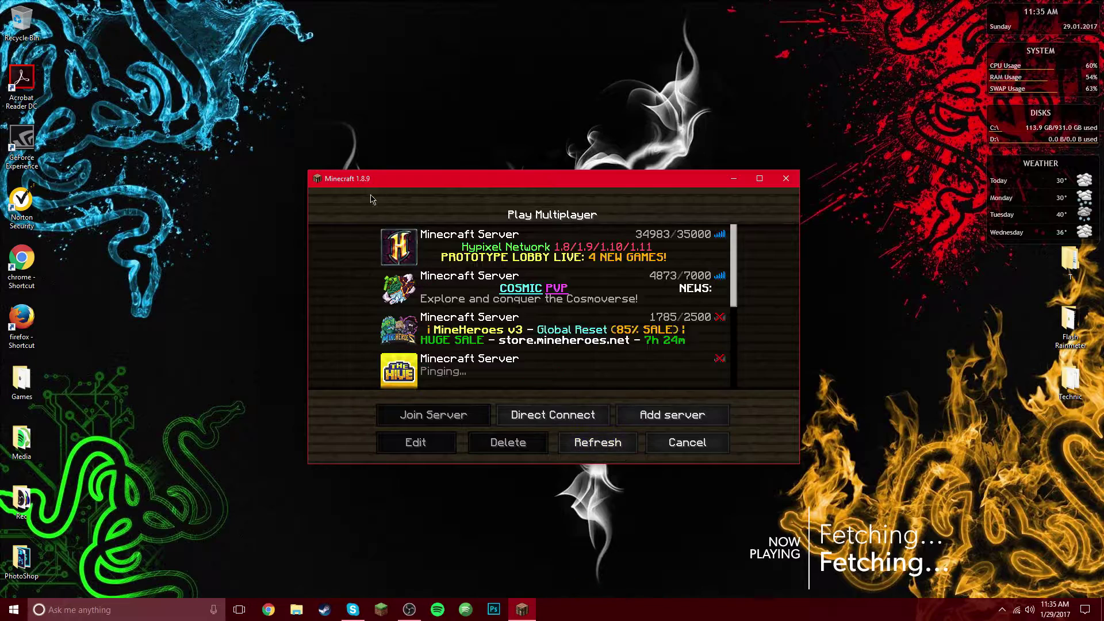
Maximize the game window and join the PvPingMC server from the list.
{"action": "left_click", "coordinate": [760, 178]}
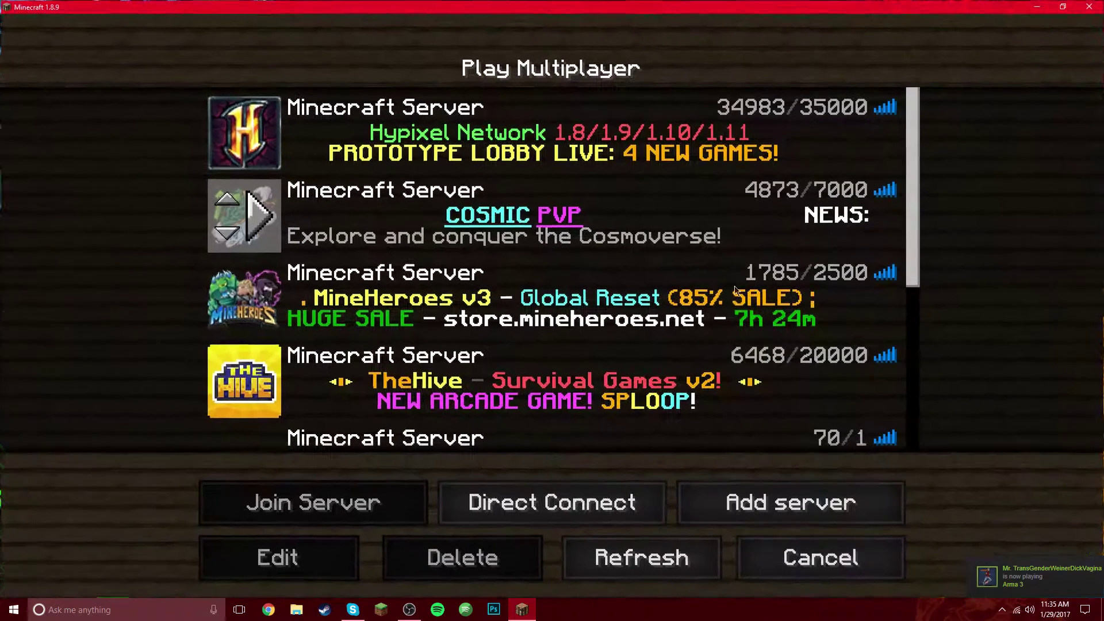
{"action": "scroll", "coordinate": [239, 259], "scroll_direction": "down", "scroll_amount": 3}
{"action": "scroll", "coordinate": [374, 322], "scroll_direction": "down", "scroll_amount": 1}
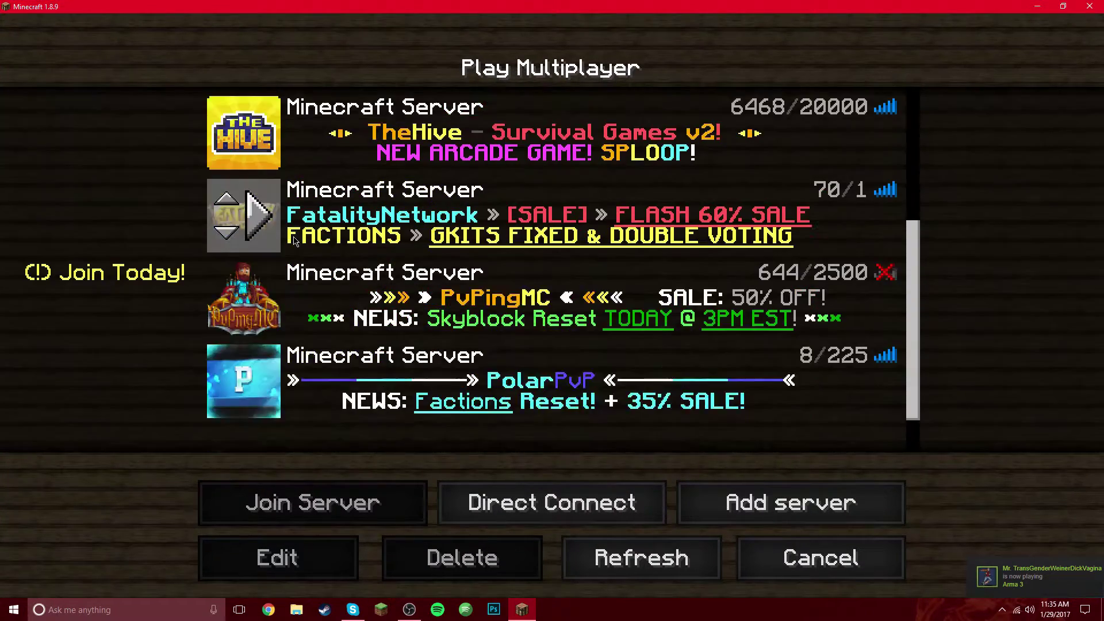
{"action": "scroll", "coordinate": [489, 374], "scroll_direction": "down", "scroll_amount": 1}
{"action": "scroll", "coordinate": [508, 388], "scroll_direction": "up", "scroll_amount": 2}
{"action": "double_click", "coordinate": [301, 363]}
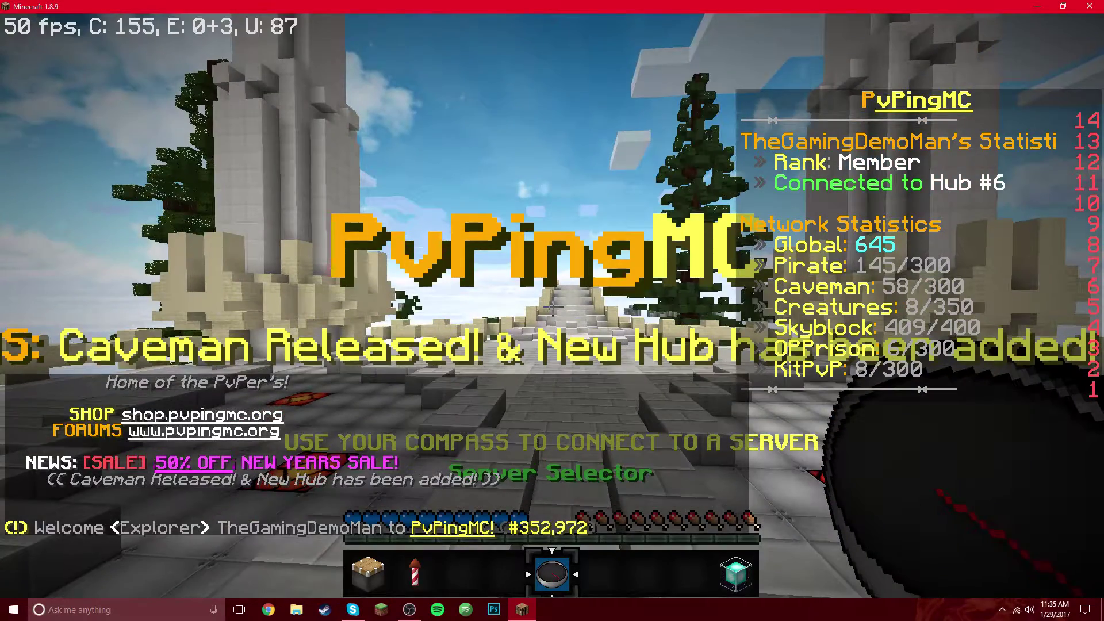
Walk through the hub, look over Video Settings, and bring up the game menu.
{"action": "key", "text": "s"}
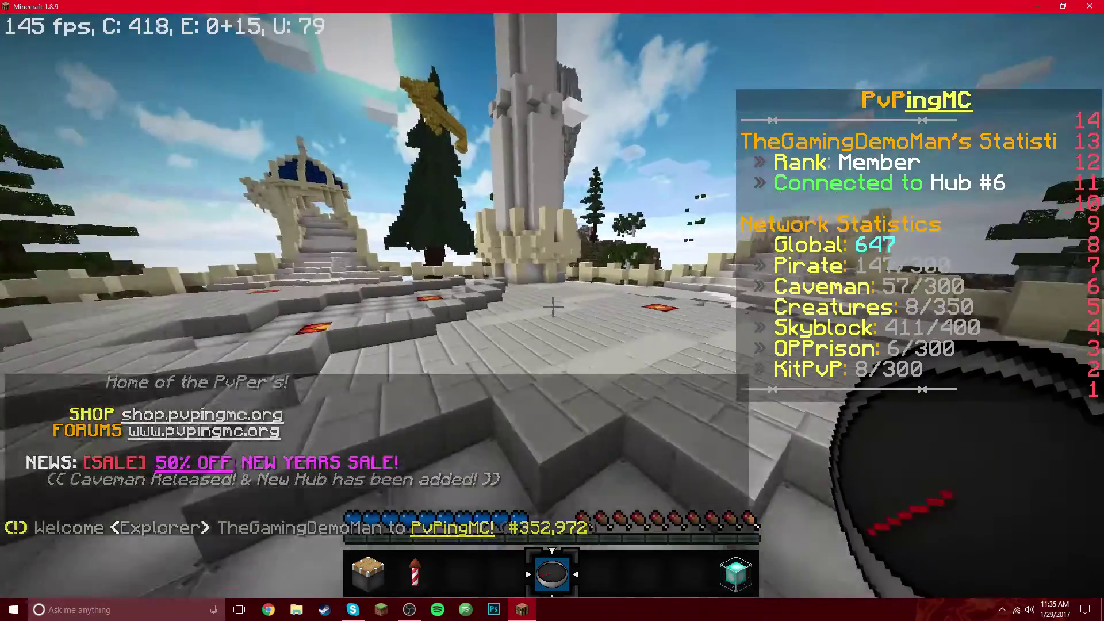
{"action": "key", "text": "Escape"}
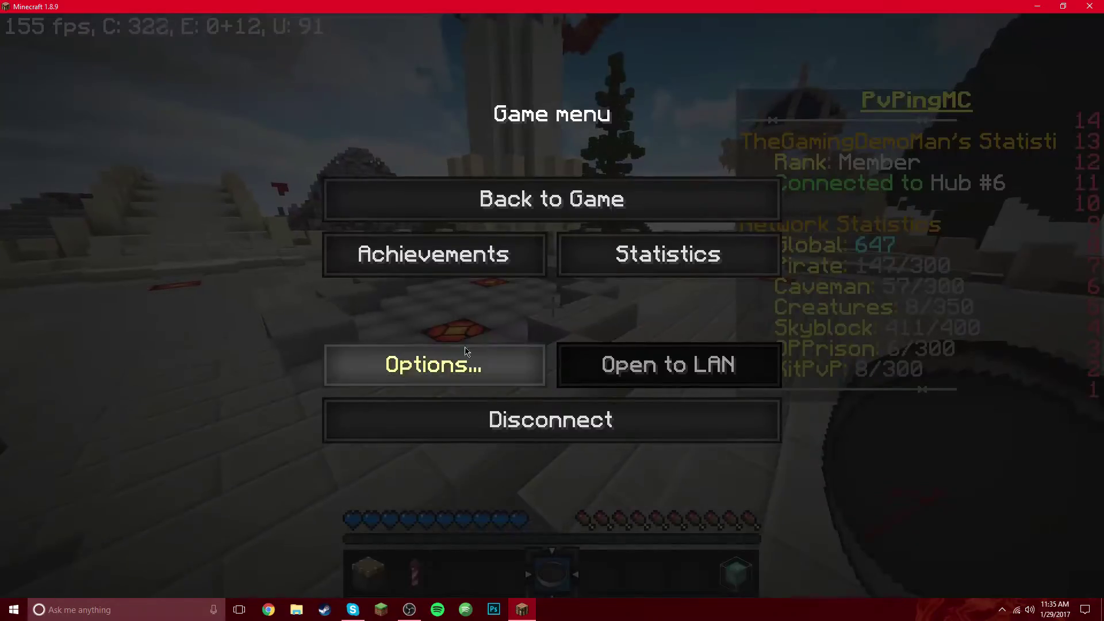
{"action": "left_click", "coordinate": [465, 351]}
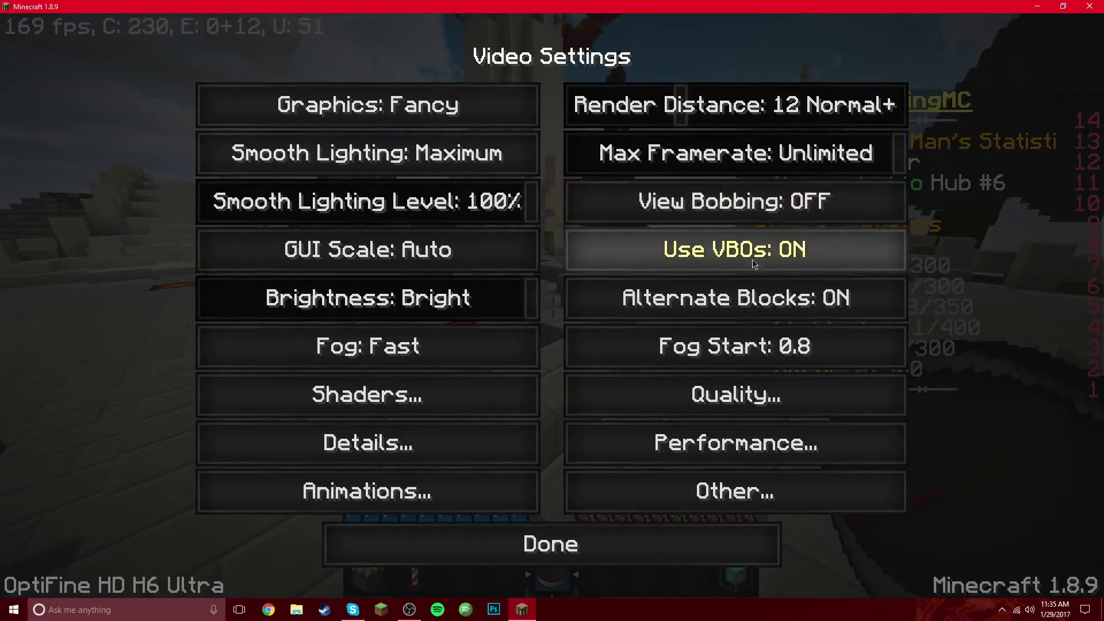
{"action": "key", "text": "Escape"}
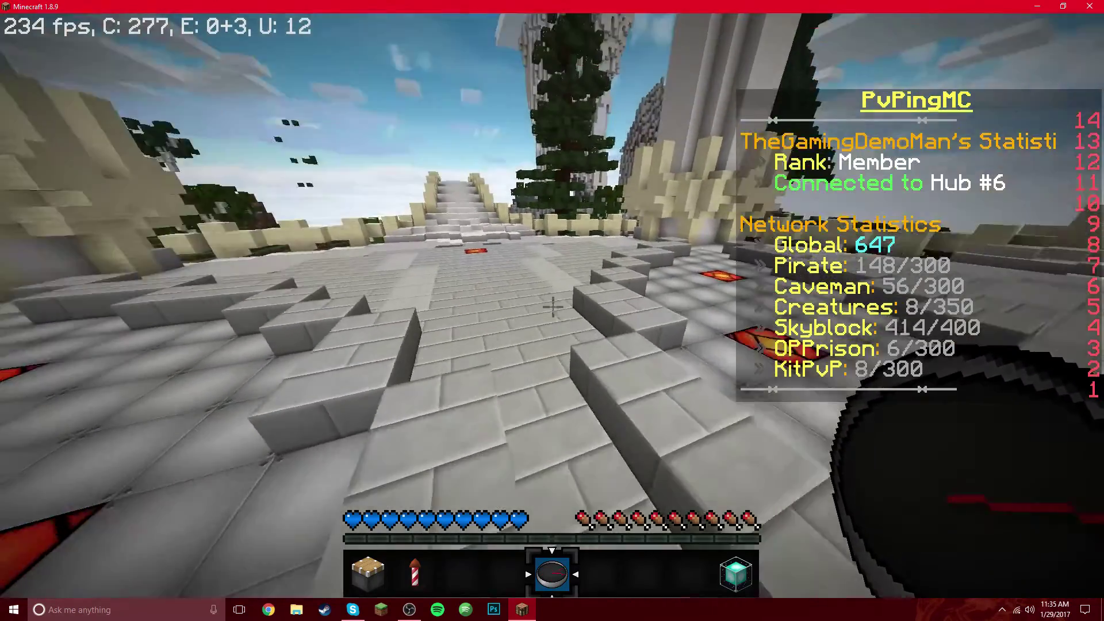
{"action": "key", "text": "Escape"}
Disconnect from the PvPingMC server.
{"action": "left_click", "coordinate": [669, 420]}
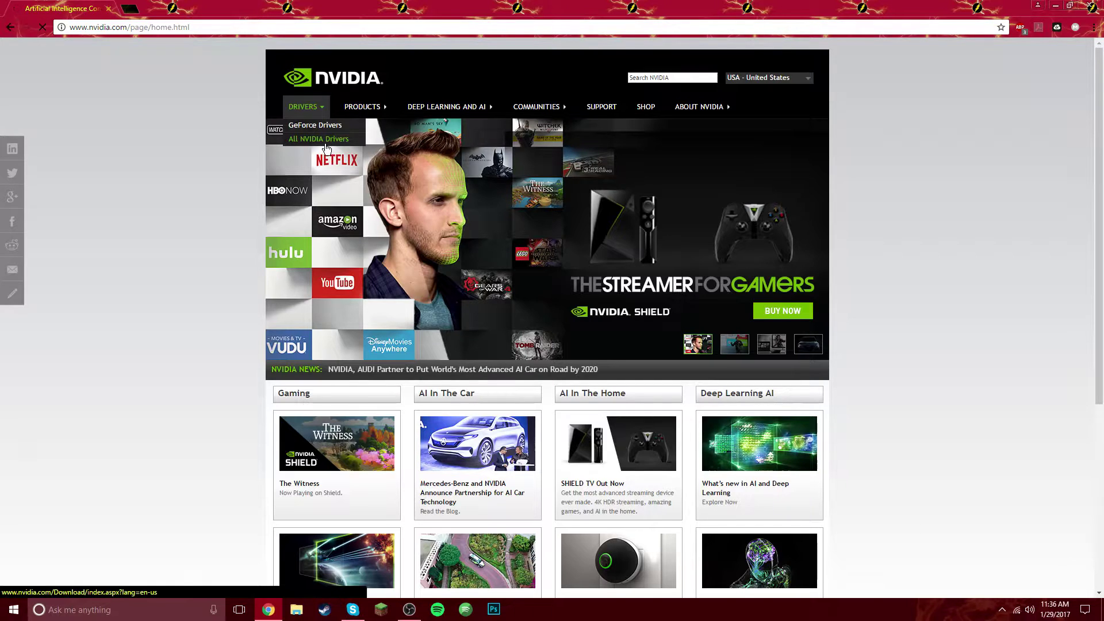
On the GeForce drivers page, select GeForce 10 Series GTX 1050 on Windows 10 64-bit.
{"action": "left_click", "coordinate": [322, 126]}
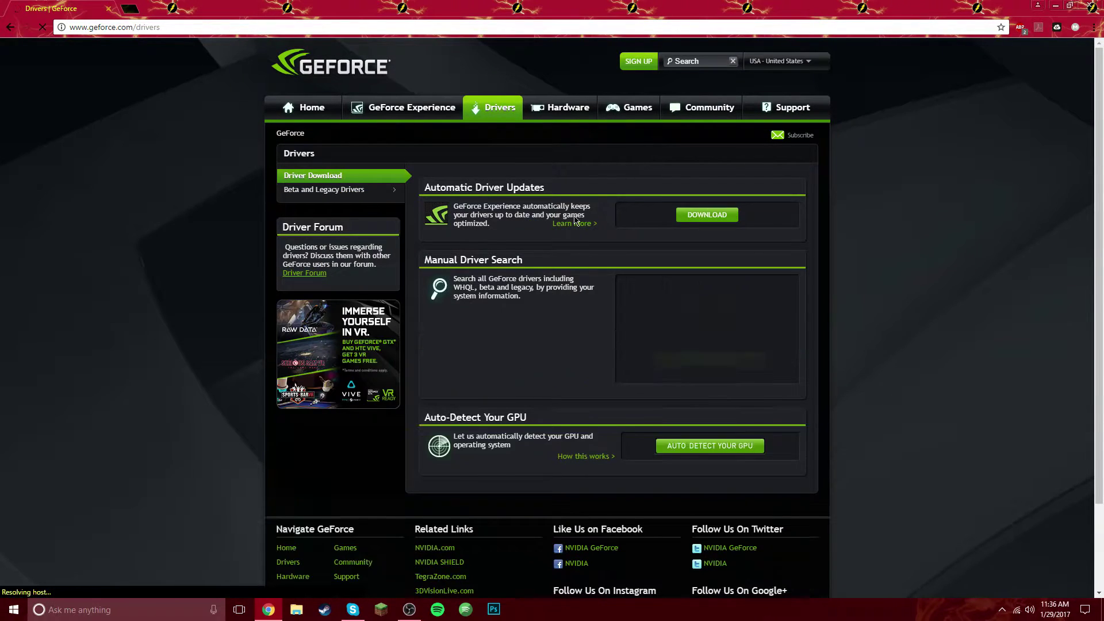
{"action": "left_click", "coordinate": [666, 288]}
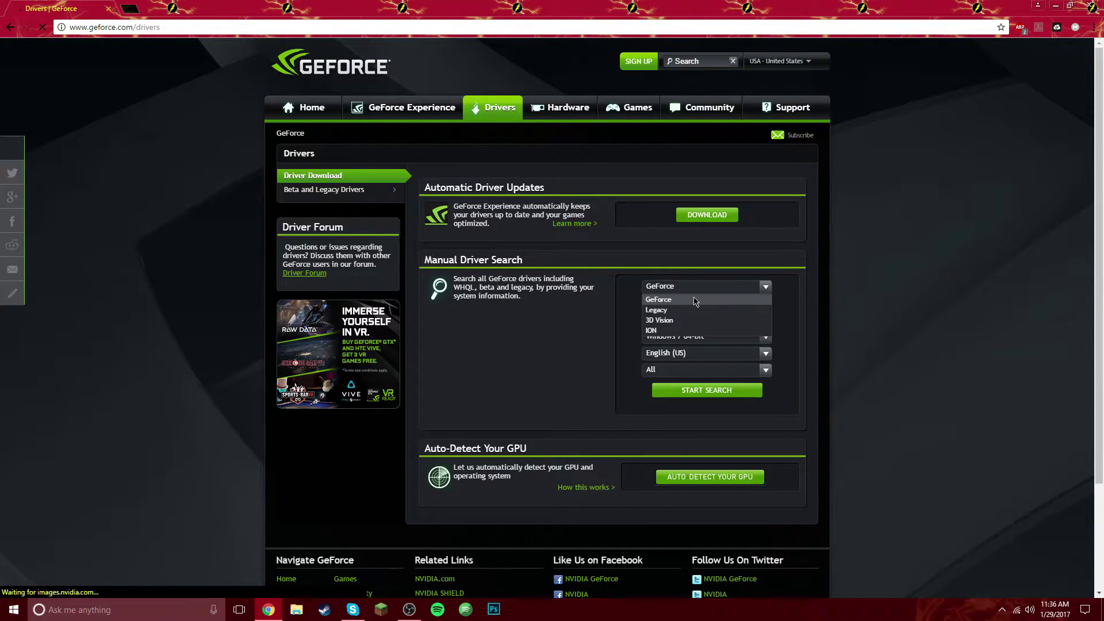
{"action": "left_click", "coordinate": [684, 297]}
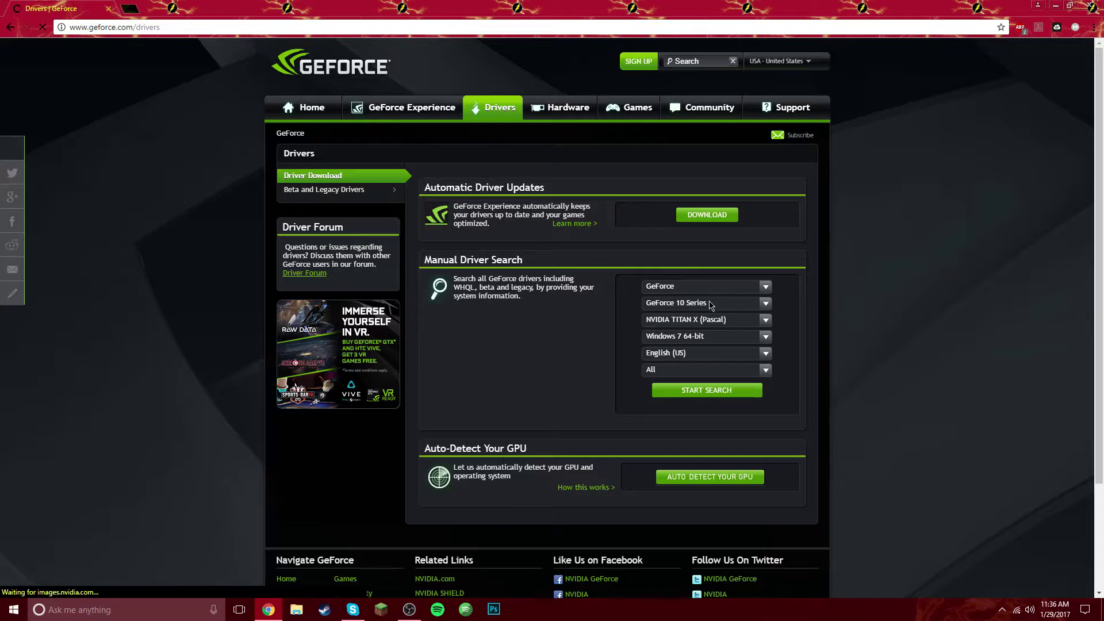
{"action": "left_click", "coordinate": [711, 305]}
{"action": "left_click", "coordinate": [701, 301]}
{"action": "left_click", "coordinate": [676, 324]}
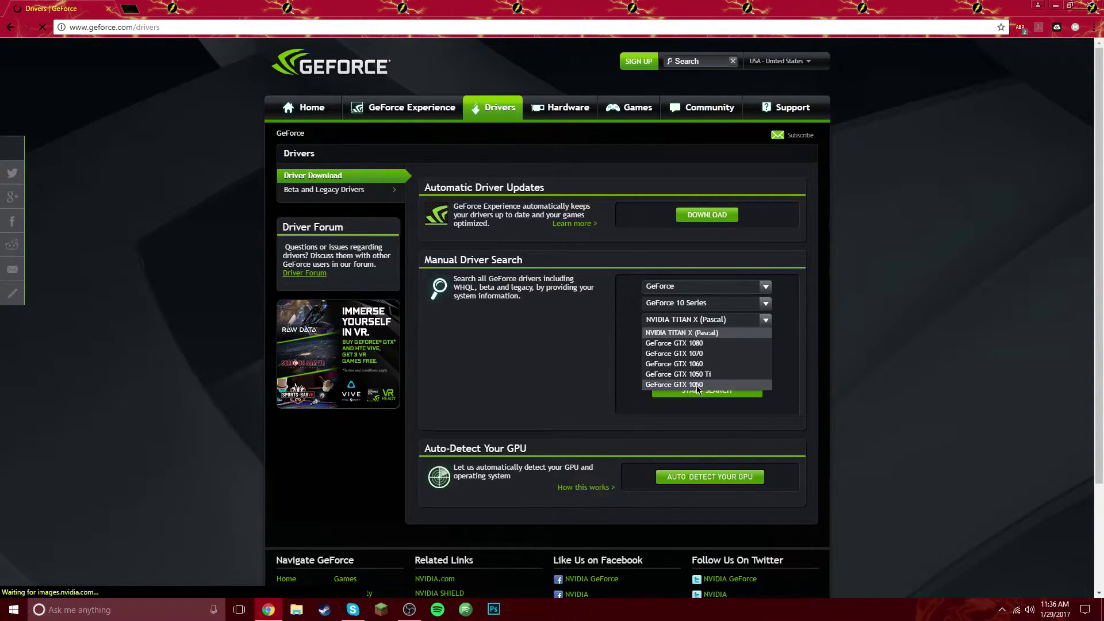
{"action": "left_click", "coordinate": [698, 390]}
{"action": "left_click", "coordinate": [710, 337]}
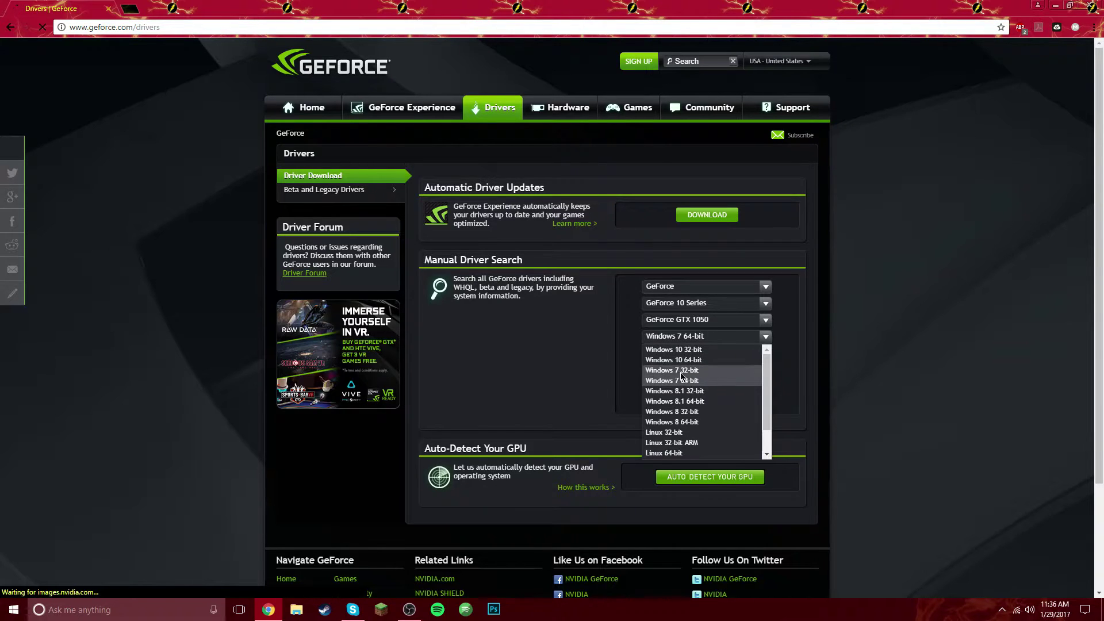
{"action": "left_click", "coordinate": [674, 365]}
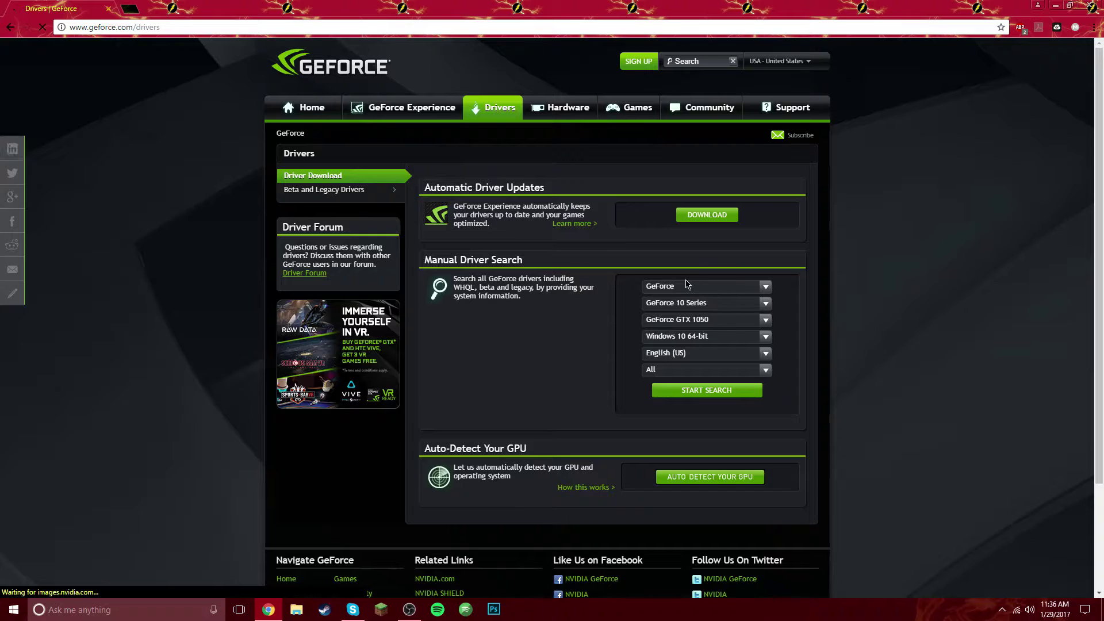
Recheck the product selections, keep driver type All, and run the driver search.
{"action": "left_click", "coordinate": [707, 287]}
{"action": "left_click", "coordinate": [667, 301]}
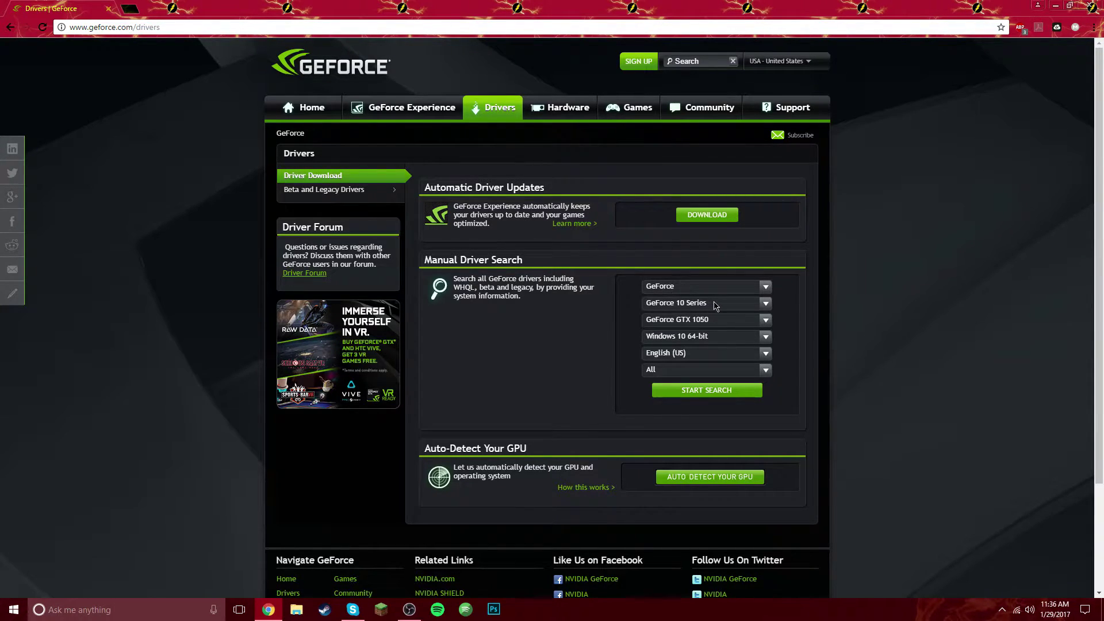
{"action": "left_click", "coordinate": [715, 305]}
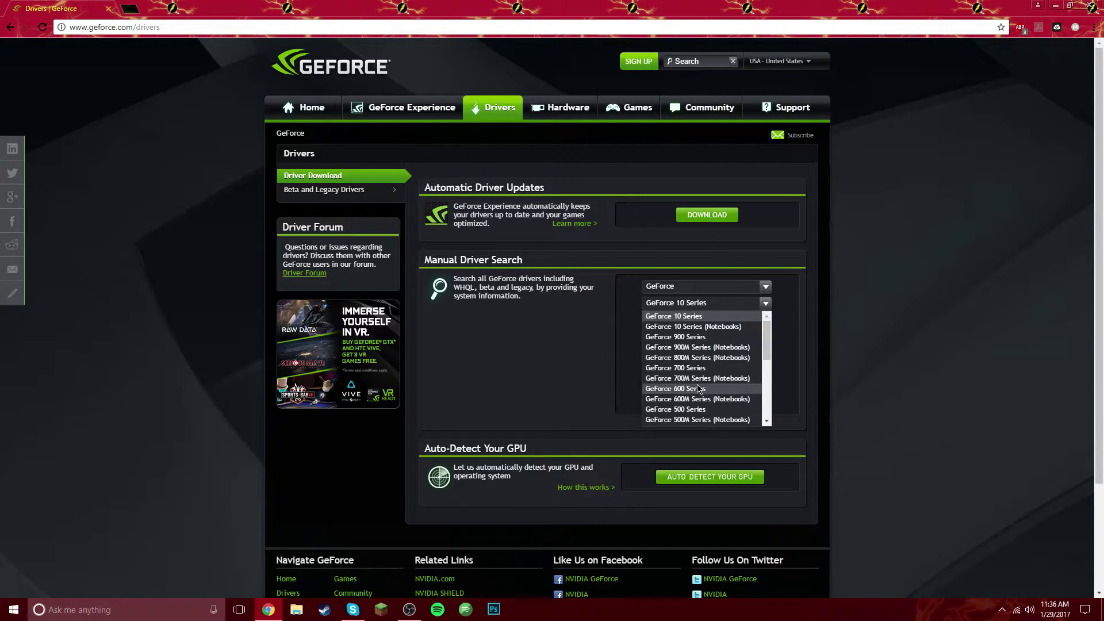
{"action": "scroll", "coordinate": [713, 305], "scroll_direction": "down", "scroll_amount": 2}
{"action": "scroll", "coordinate": [713, 305], "scroll_direction": "up", "scroll_amount": 2}
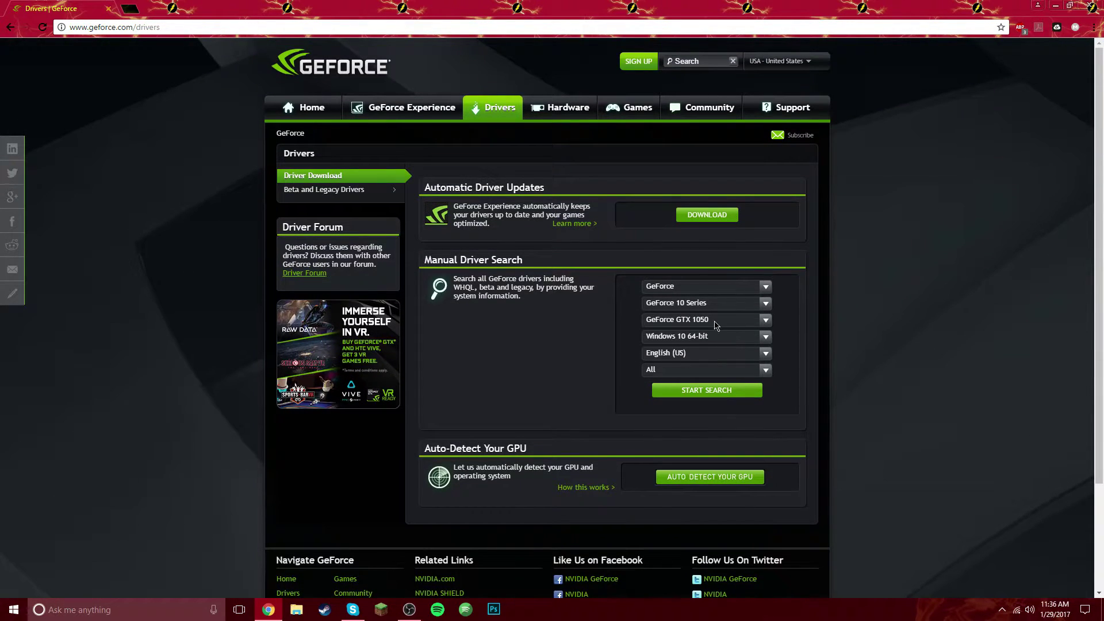
{"action": "left_click", "coordinate": [715, 326]}
{"action": "left_click", "coordinate": [759, 336]}
{"action": "left_click", "coordinate": [705, 343]}
{"action": "left_click", "coordinate": [707, 370]}
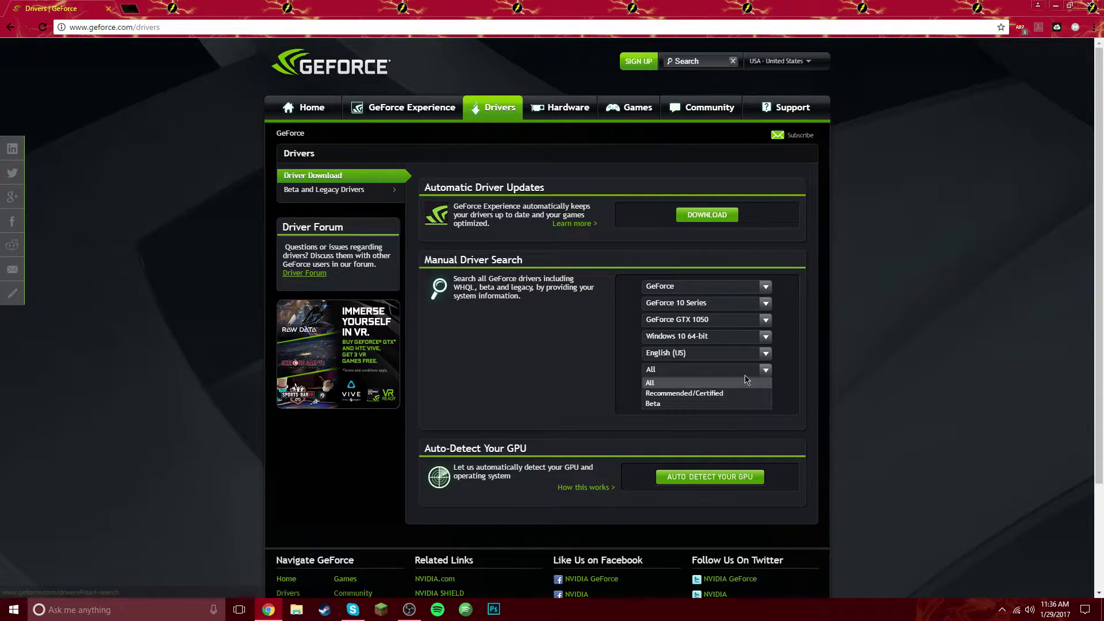
{"action": "left_click", "coordinate": [744, 373]}
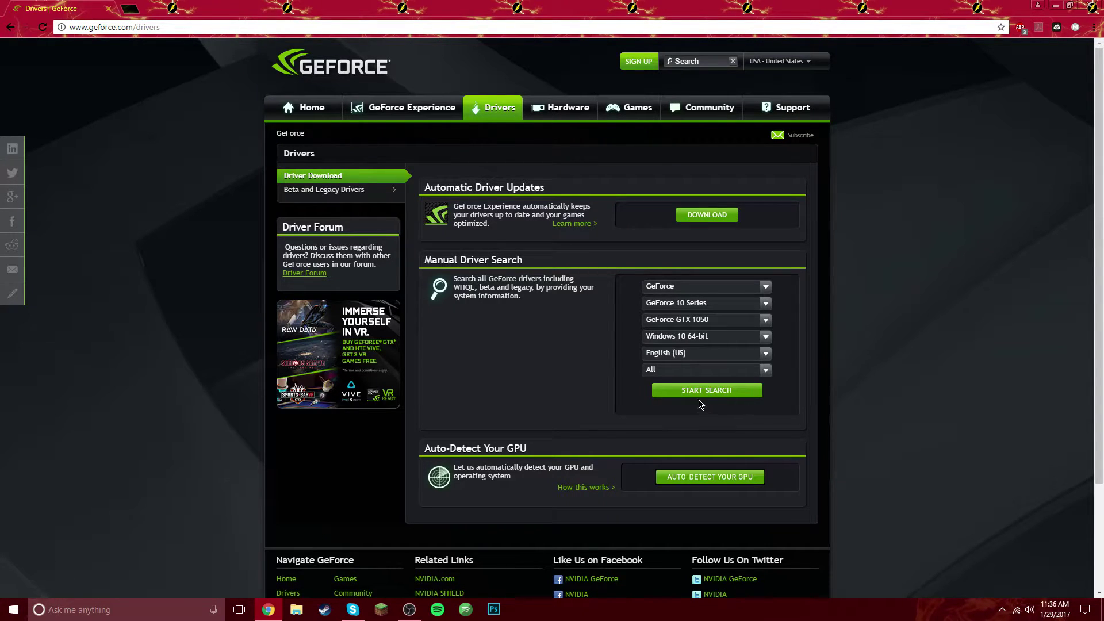
{"action": "left_click", "coordinate": [708, 391]}
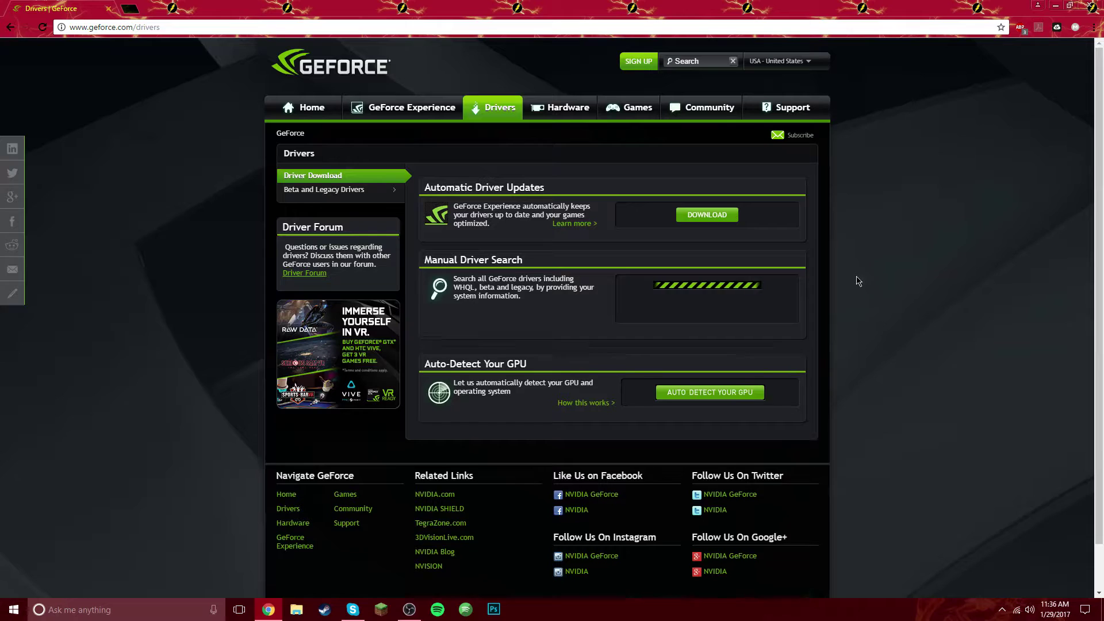
Scroll the results to review Game Ready drivers from 378.49 back to 375.63.
{"action": "scroll", "coordinate": [557, 308], "scroll_direction": "down", "scroll_amount": 4}
{"action": "scroll", "coordinate": [747, 446], "scroll_direction": "down", "scroll_amount": 2}
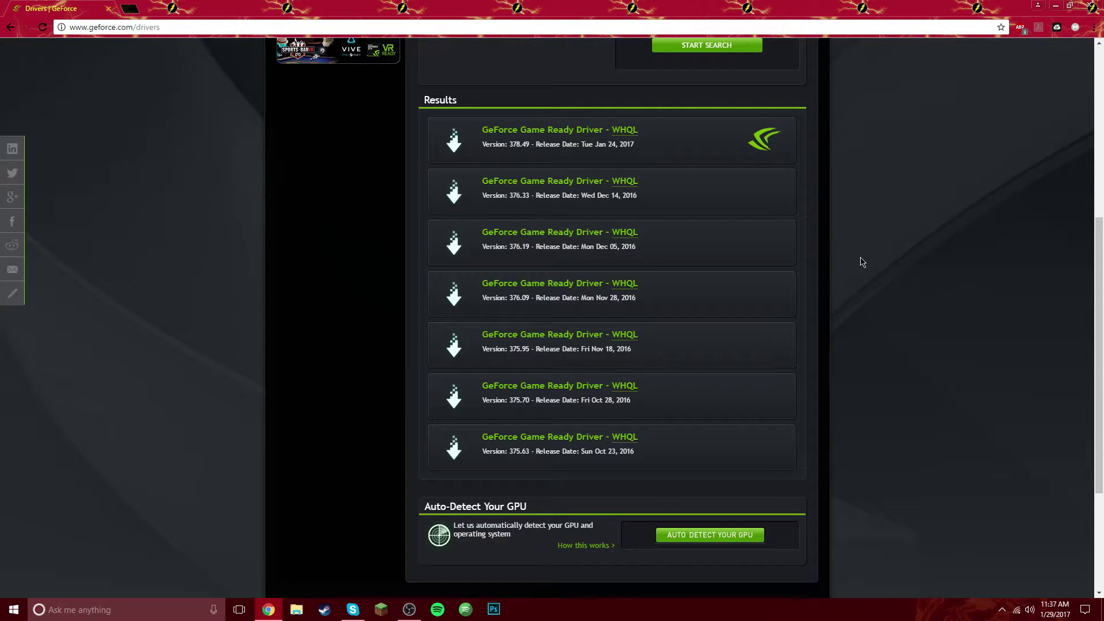
{"action": "scroll", "coordinate": [931, 214], "scroll_direction": "up", "scroll_amount": 2}
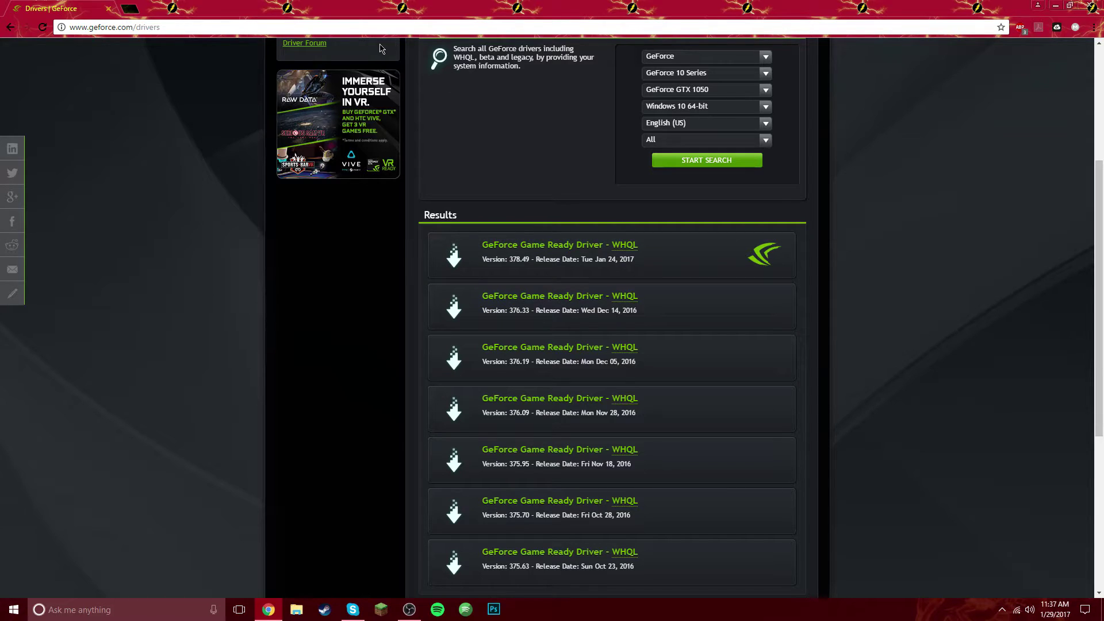
{"action": "scroll", "coordinate": [487, 50], "scroll_direction": "up", "scroll_amount": 1}
{"action": "scroll", "coordinate": [589, 135], "scroll_direction": "down", "scroll_amount": 4}
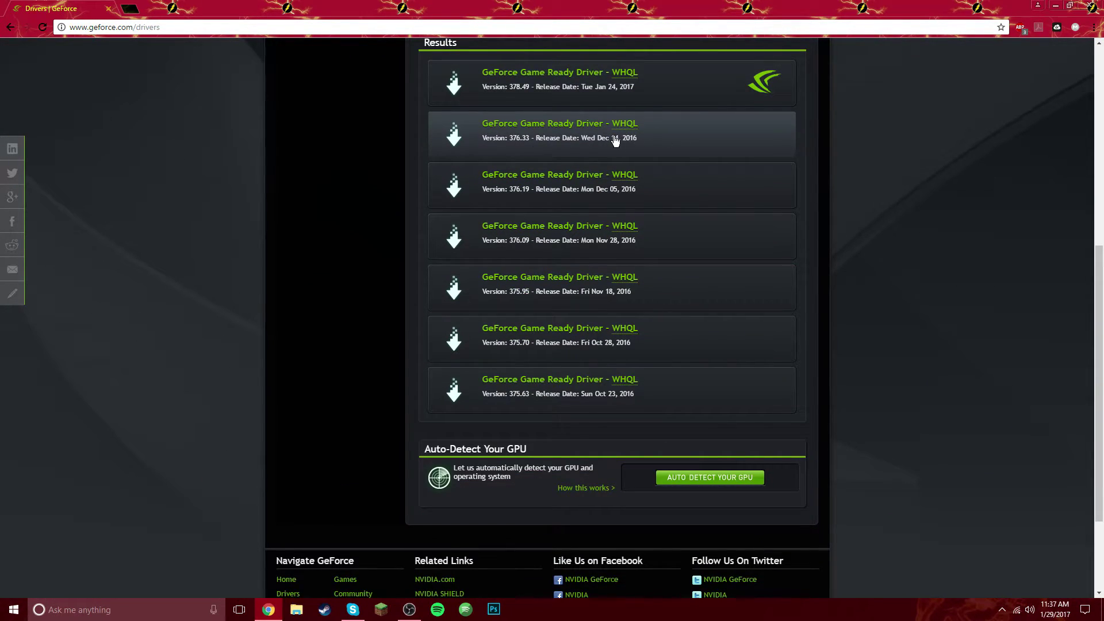
Start downloading driver 376.33 with Agree & Download, then cancel it.
{"action": "left_click", "coordinate": [615, 140]}
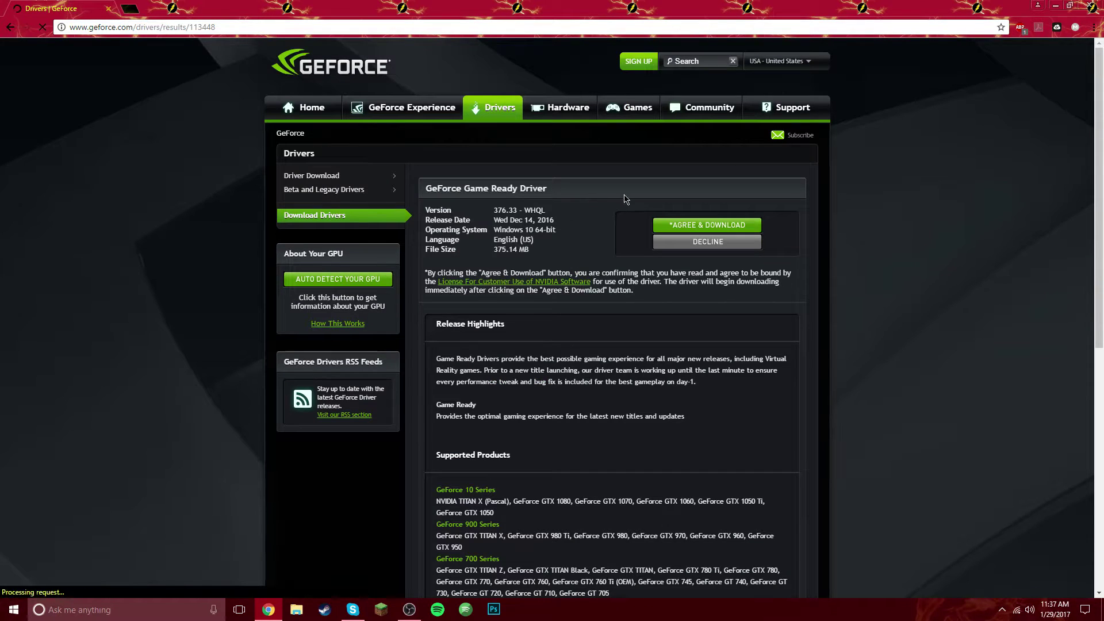
{"action": "left_click", "coordinate": [706, 225]}
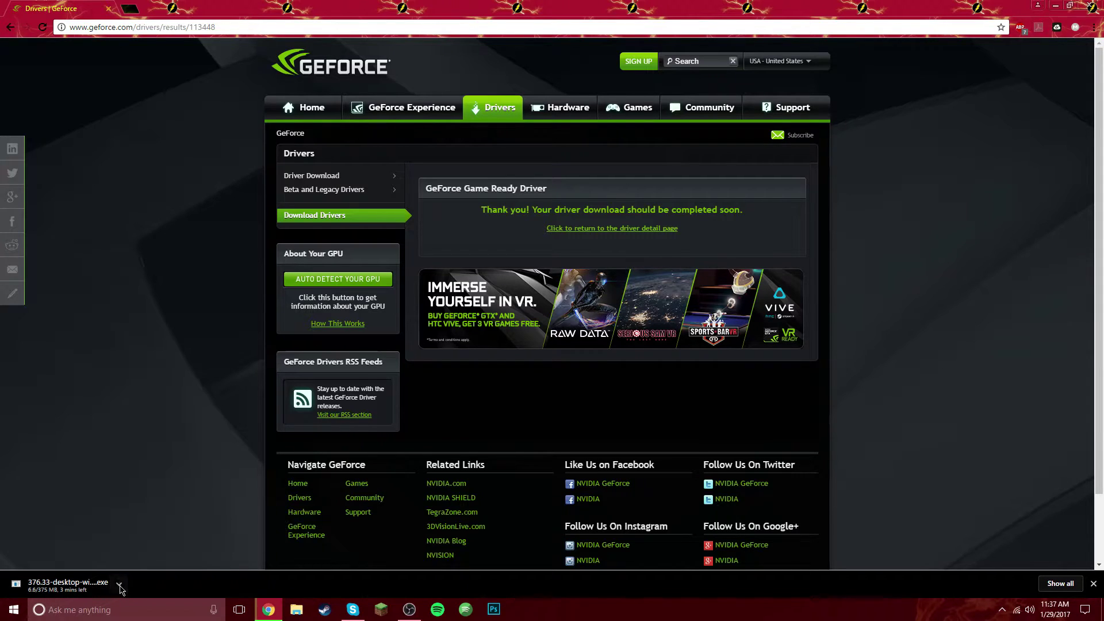
{"action": "left_click", "coordinate": [119, 587]}
{"action": "left_click", "coordinate": [130, 566]}
{"action": "left_click", "coordinate": [299, 609]}
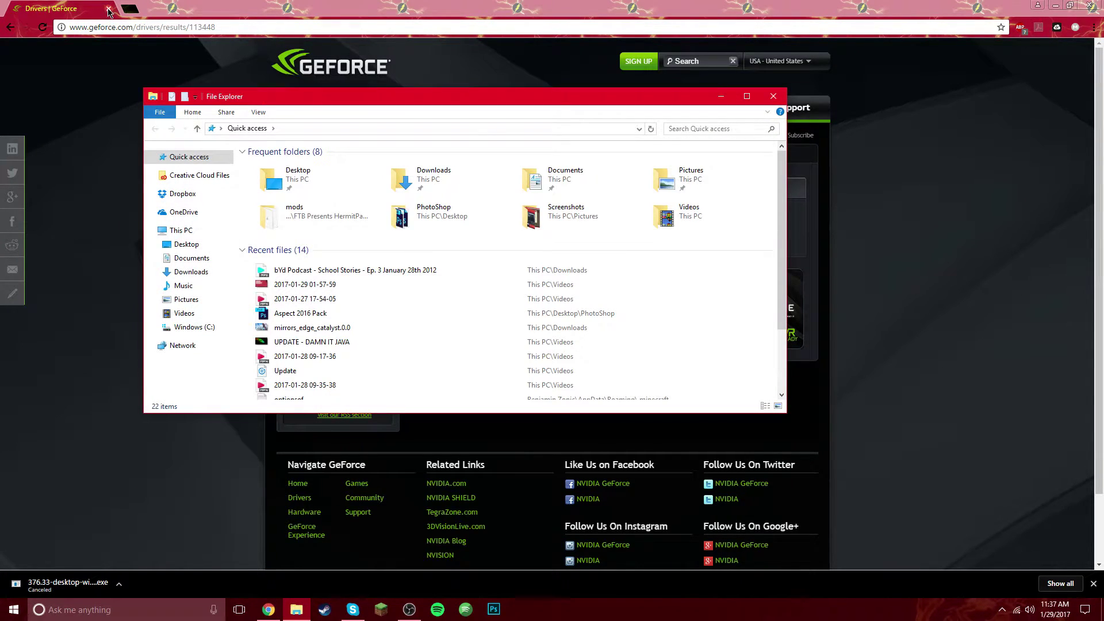
Close Chrome and run the 376.33 installer from Downloads, keeping the default extraction folder.
{"action": "left_click", "coordinate": [109, 10]}
{"action": "double_click", "coordinate": [451, 179]}
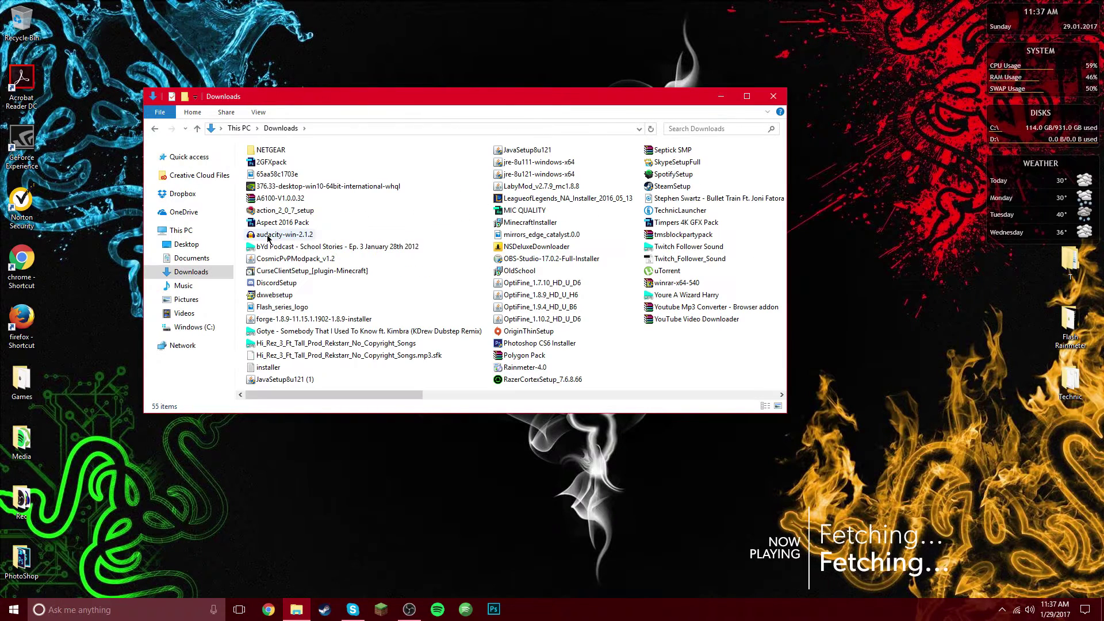
{"action": "left_click", "coordinate": [266, 189]}
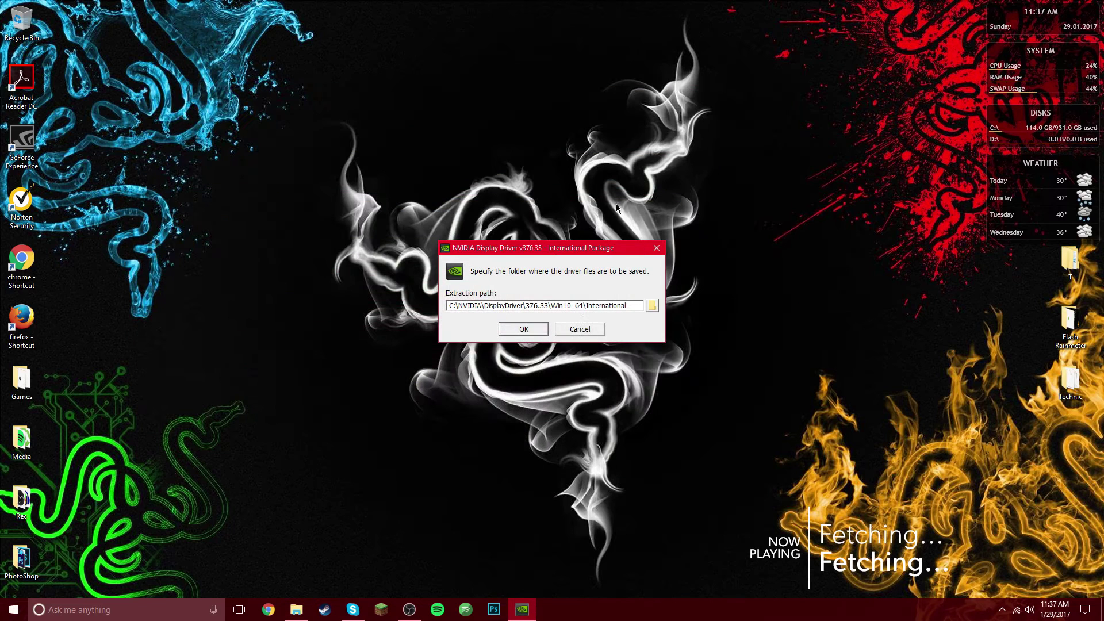
{"action": "left_click", "coordinate": [519, 330]}
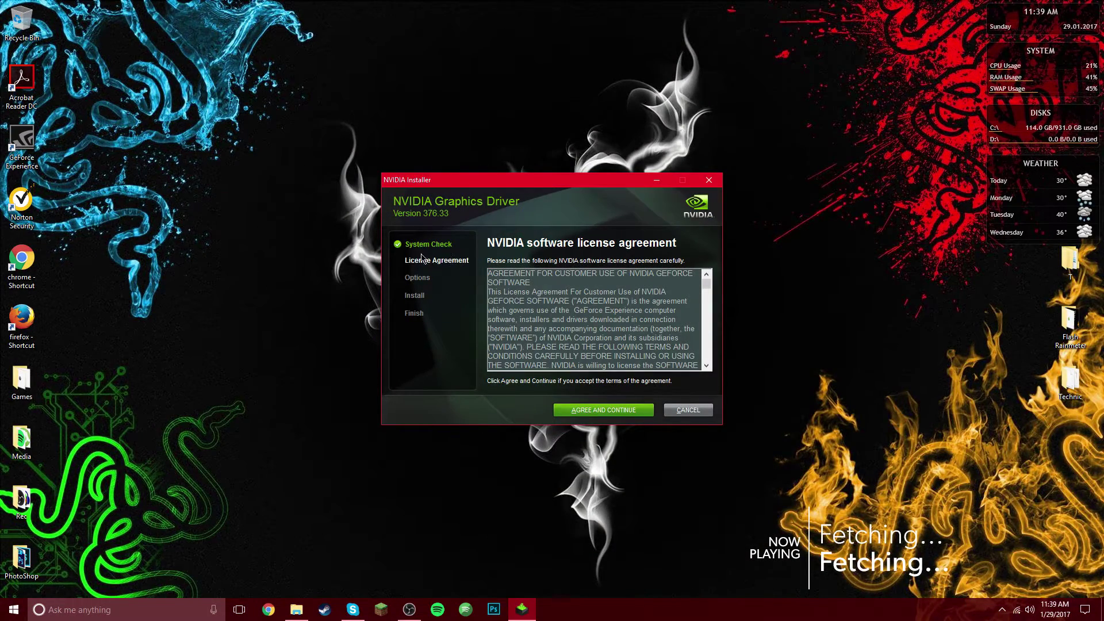
Scroll through and accept the NVIDIA software license agreement.
{"action": "scroll", "coordinate": [611, 278], "scroll_direction": "down", "scroll_amount": 2}
{"action": "scroll", "coordinate": [632, 282], "scroll_direction": "down", "scroll_amount": 3}
{"action": "scroll", "coordinate": [639, 284], "scroll_direction": "down", "scroll_amount": 3}
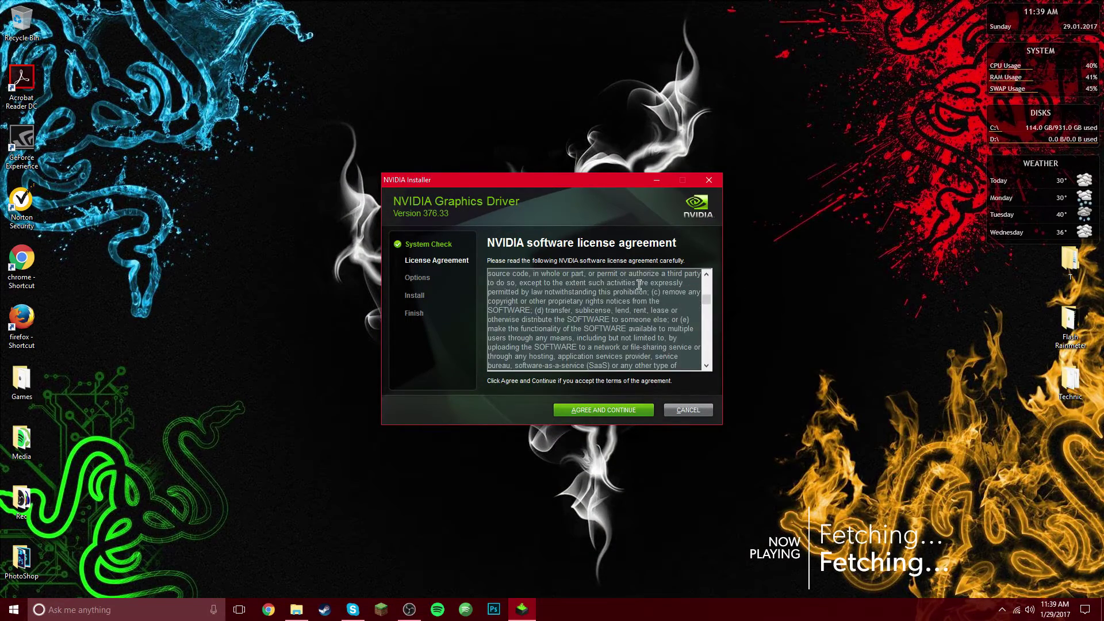
{"action": "left_click_drag", "start_coordinate": [706, 299], "coordinate": [712, 368]}
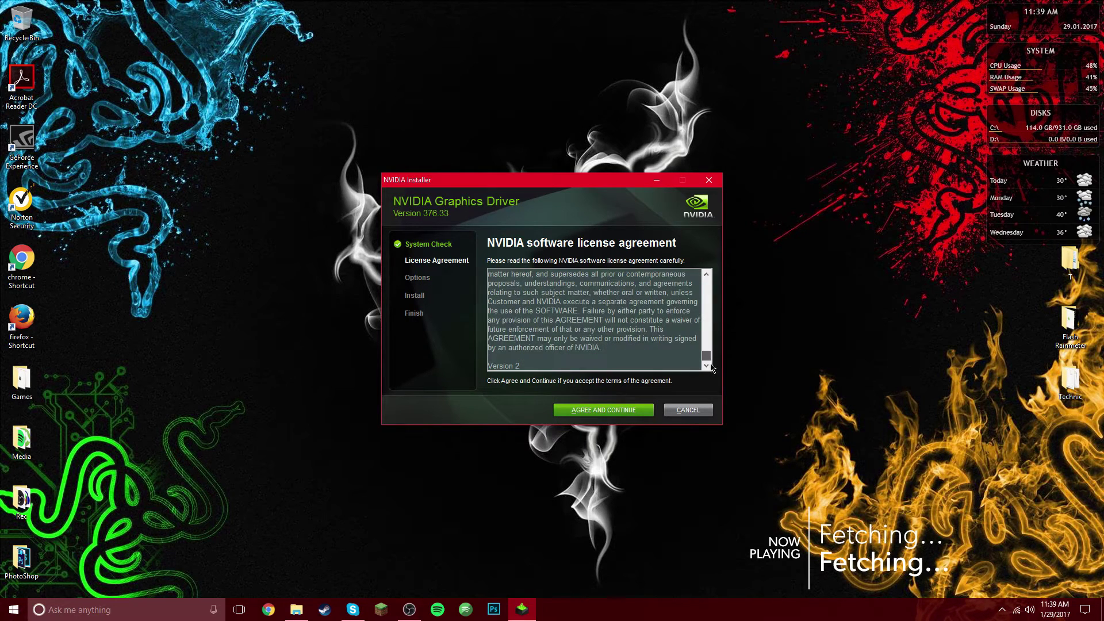
{"action": "left_click", "coordinate": [611, 411]}
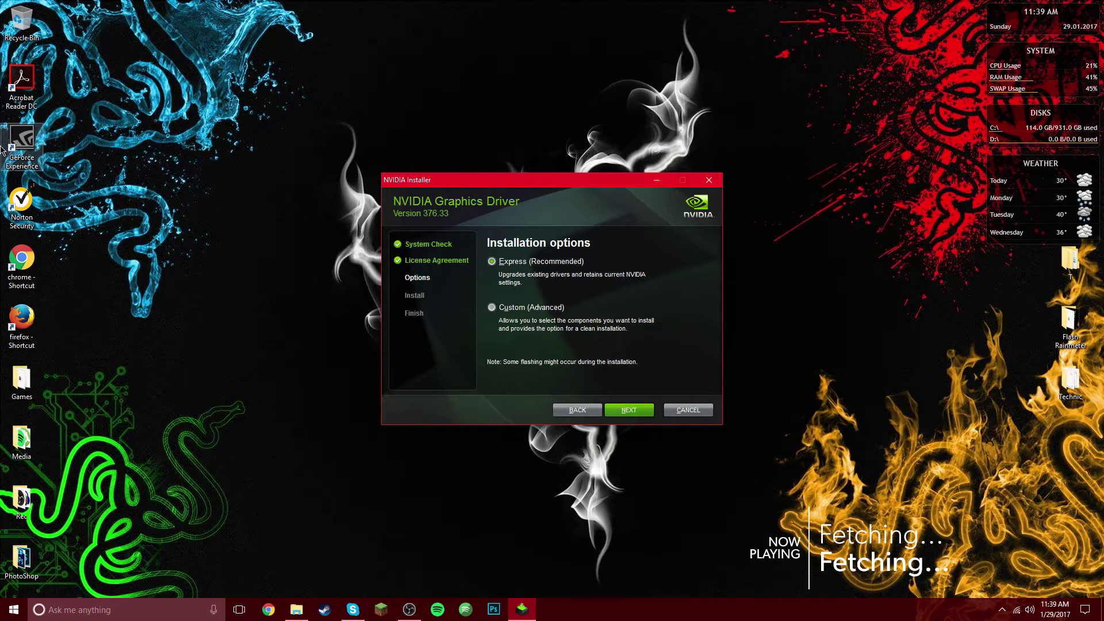
Choose Custom (Advanced) installation and tick Perform a clean installation.
{"action": "left_click", "coordinate": [6, 164]}
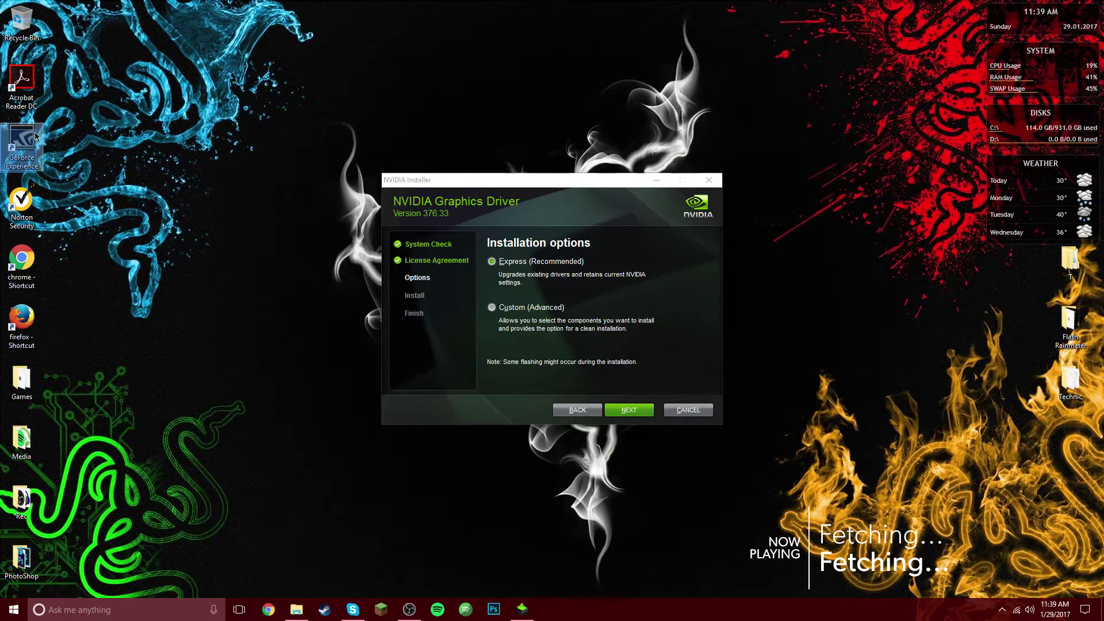
{"action": "left_click", "coordinate": [55, 152]}
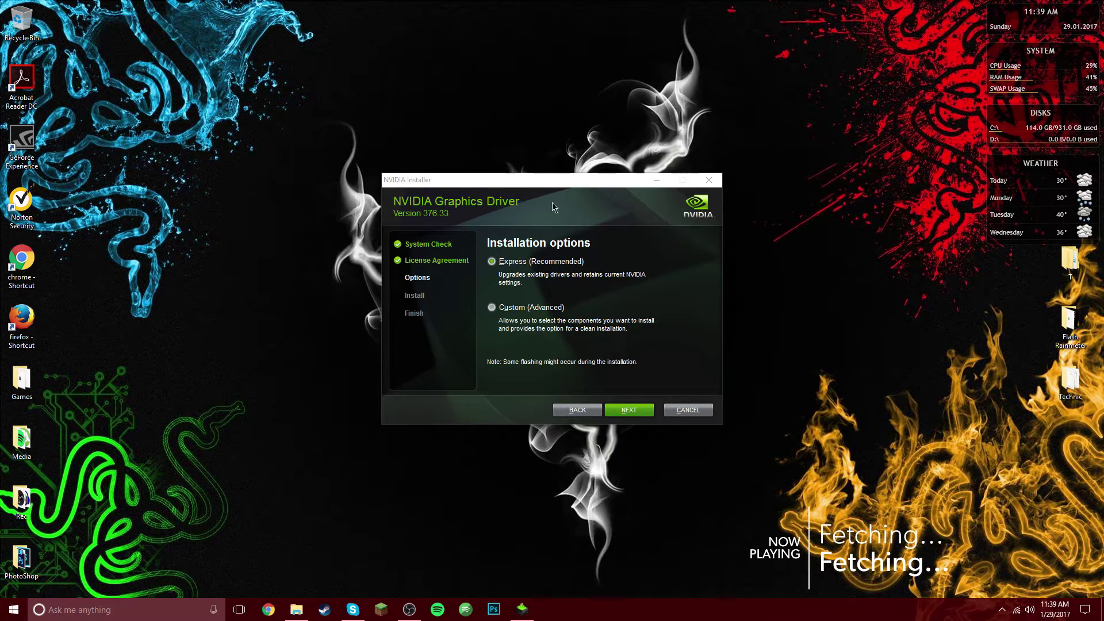
{"action": "left_click", "coordinate": [501, 309]}
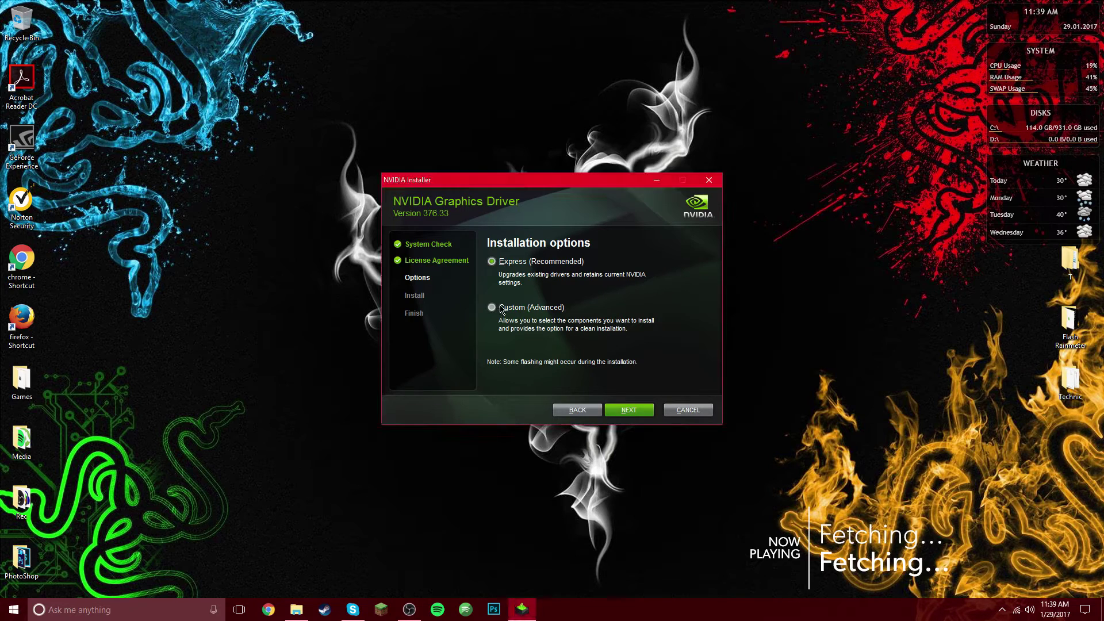
{"action": "left_click", "coordinate": [632, 408]}
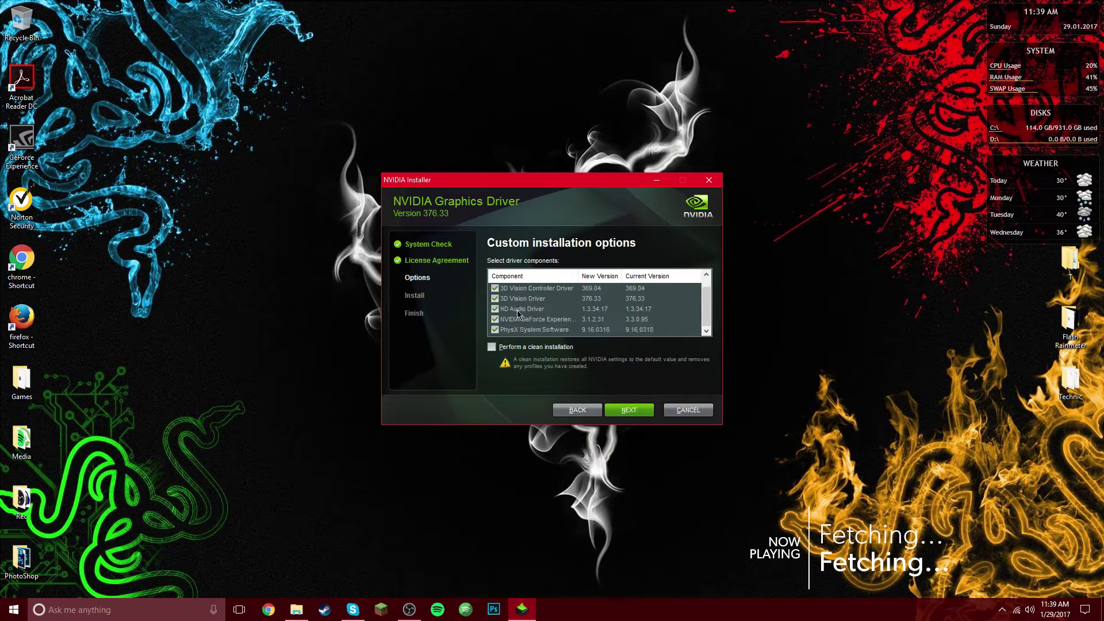
{"action": "left_click", "coordinate": [491, 348]}
{"action": "scroll", "coordinate": [634, 317], "scroll_direction": "up", "scroll_amount": 1}
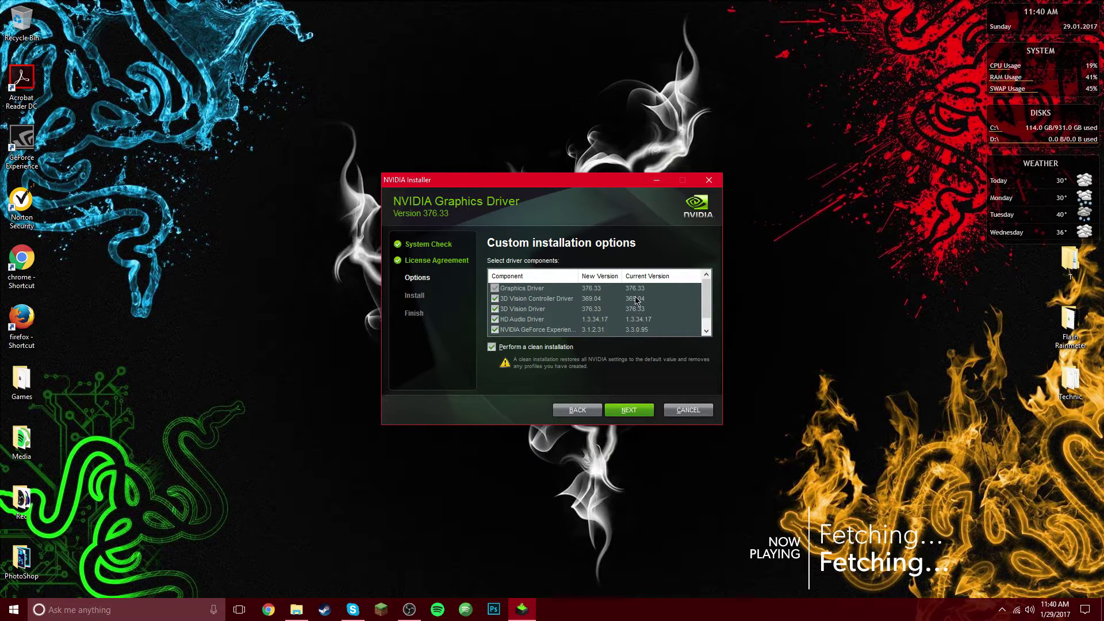
{"action": "scroll", "coordinate": [636, 300], "scroll_direction": "down", "scroll_amount": 1}
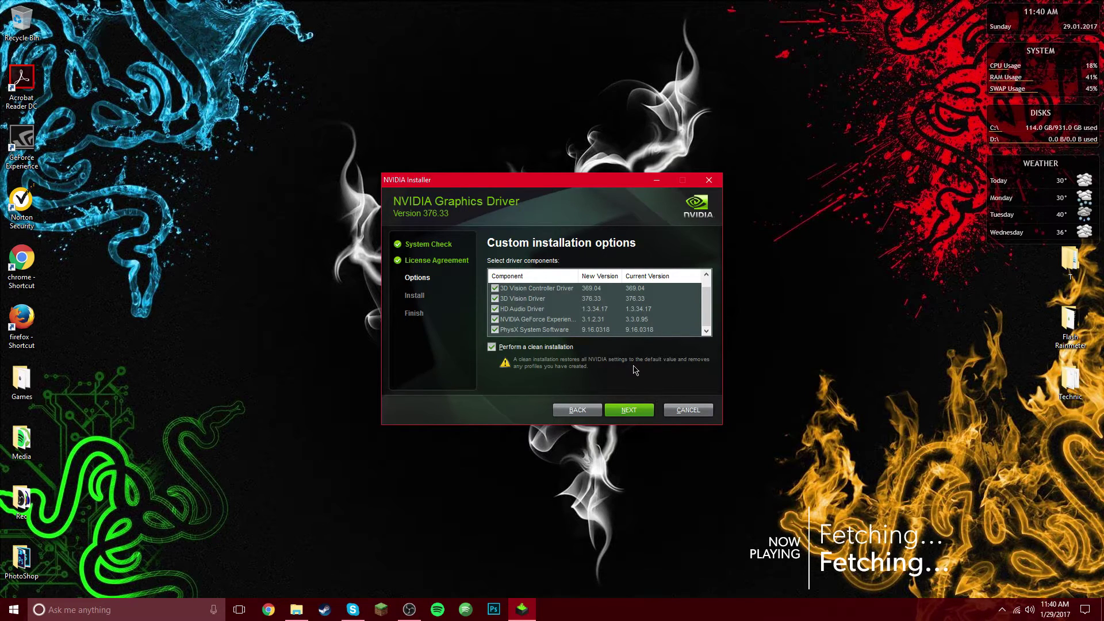
{"action": "scroll", "coordinate": [603, 300], "scroll_direction": "up", "scroll_amount": 1}
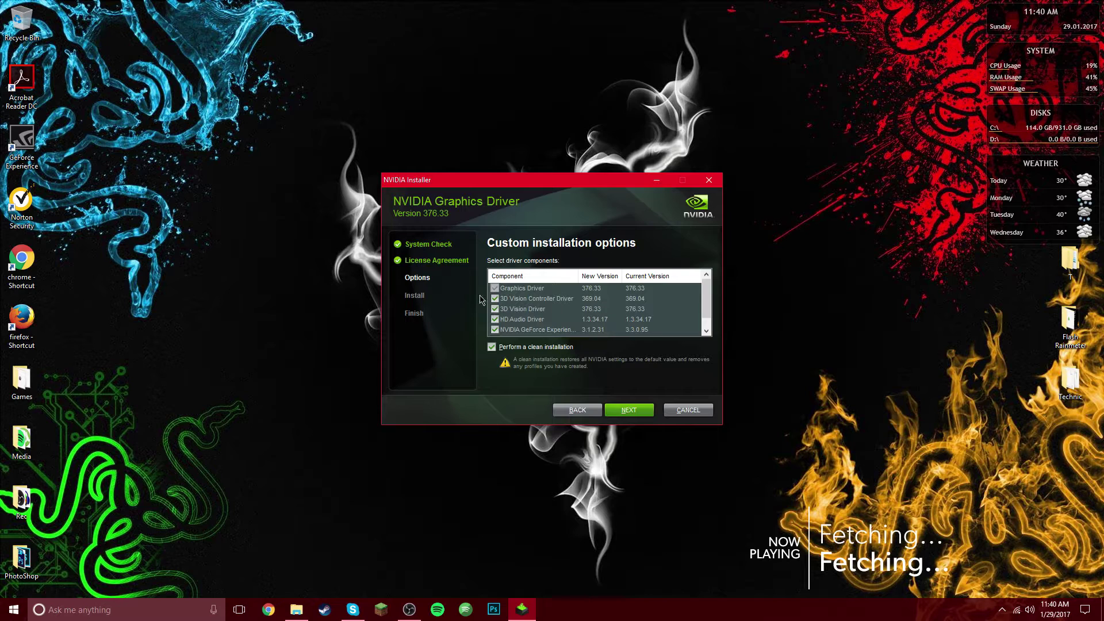
Start the clean install, then end NVIDIA Install Application in Task Manager and close it.
{"action": "left_click", "coordinate": [629, 409]}
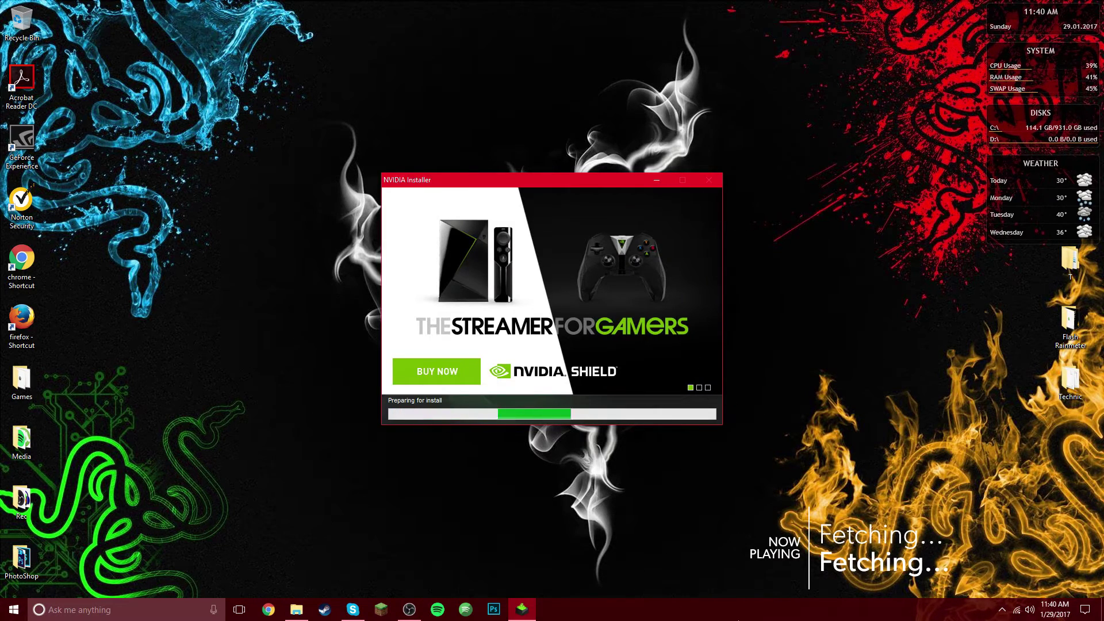
{"action": "right_click", "coordinate": [736, 609]}
{"action": "left_click", "coordinate": [770, 557]}
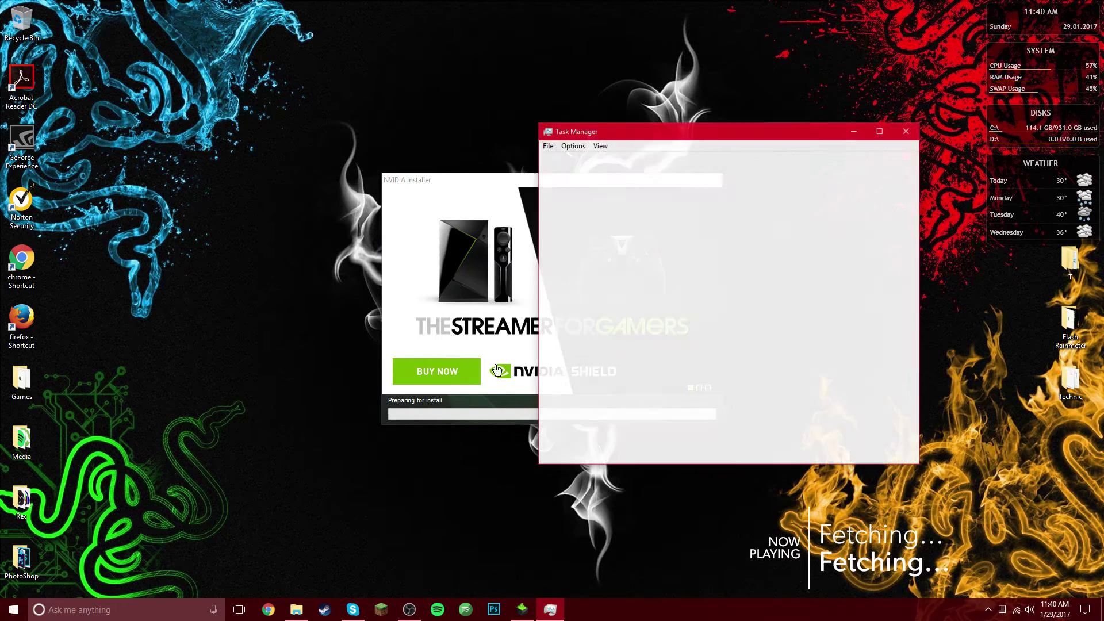
{"action": "left_click", "coordinate": [602, 229]}
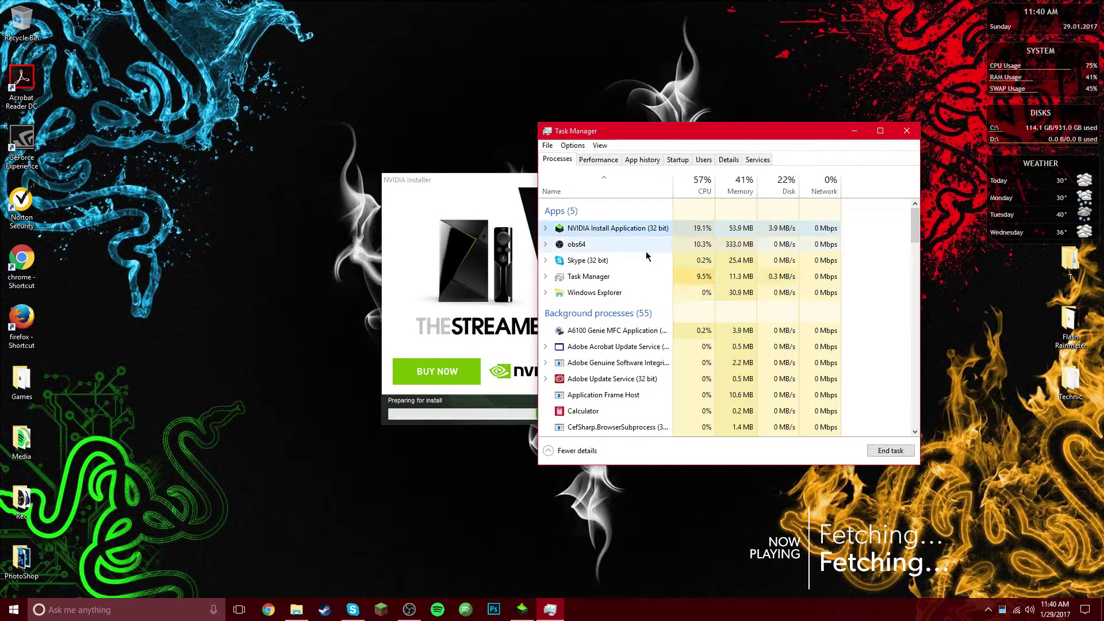
{"action": "left_click", "coordinate": [889, 450]}
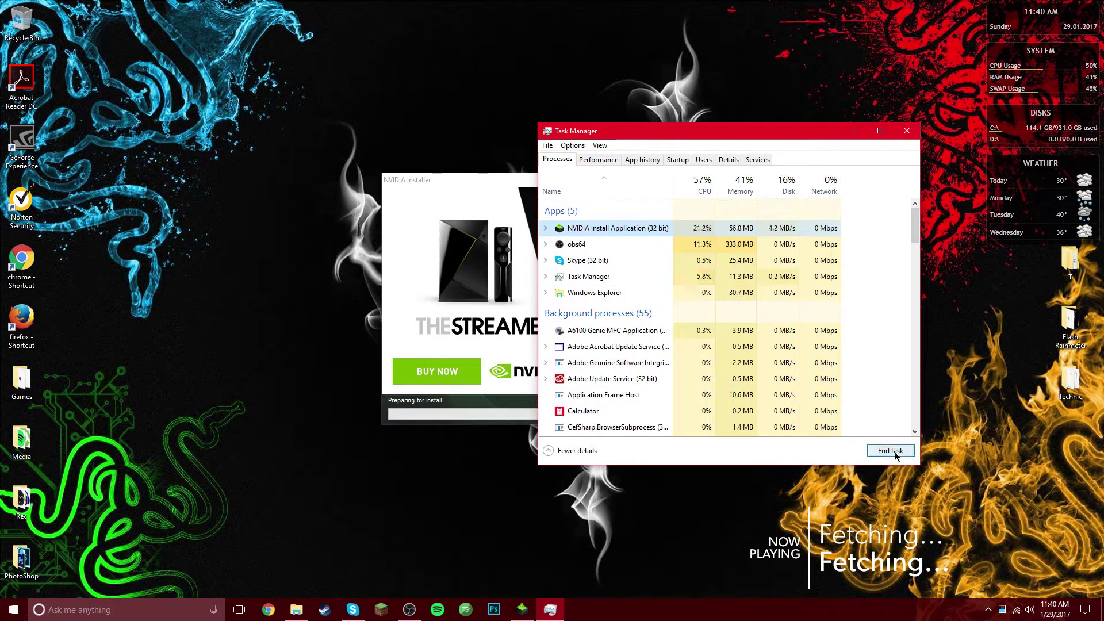
{"action": "left_click", "coordinate": [906, 130]}
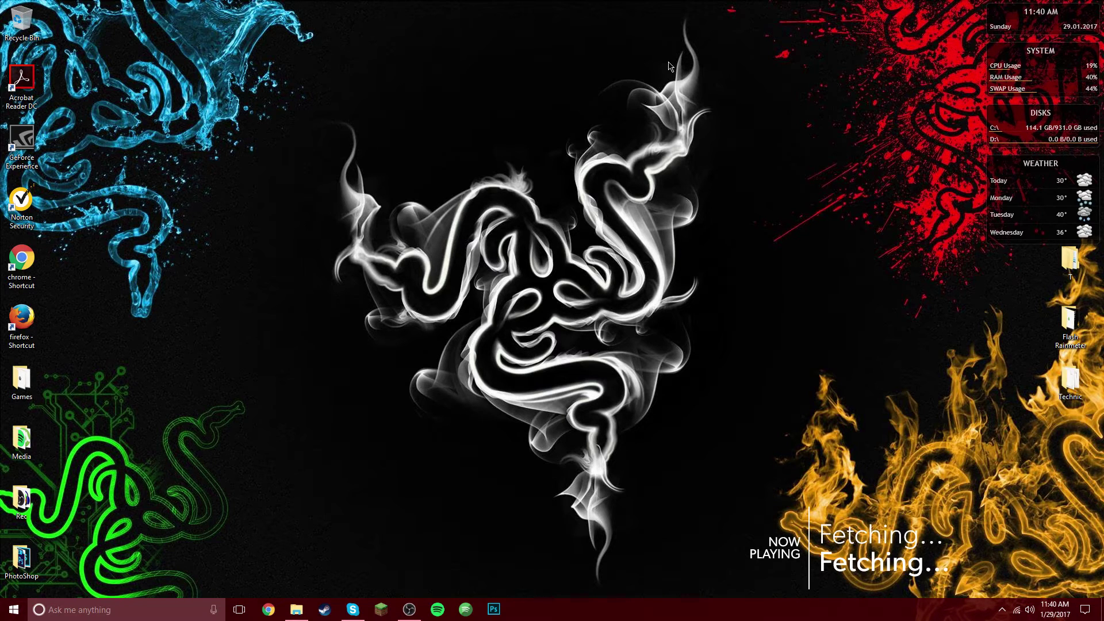
Move a window aside and restore OBS Studio's Display Capture recording view.
{"action": "mouse_move", "coordinate": [728, 8]}
{"action": "left_mouse_down"}
{"action": "mouse_move", "coordinate": [303, 553]}
{"action": "mouse_move", "coordinate": [278, 569]}
{"action": "left_mouse_up"}
{"action": "left_click", "coordinate": [409, 613]}
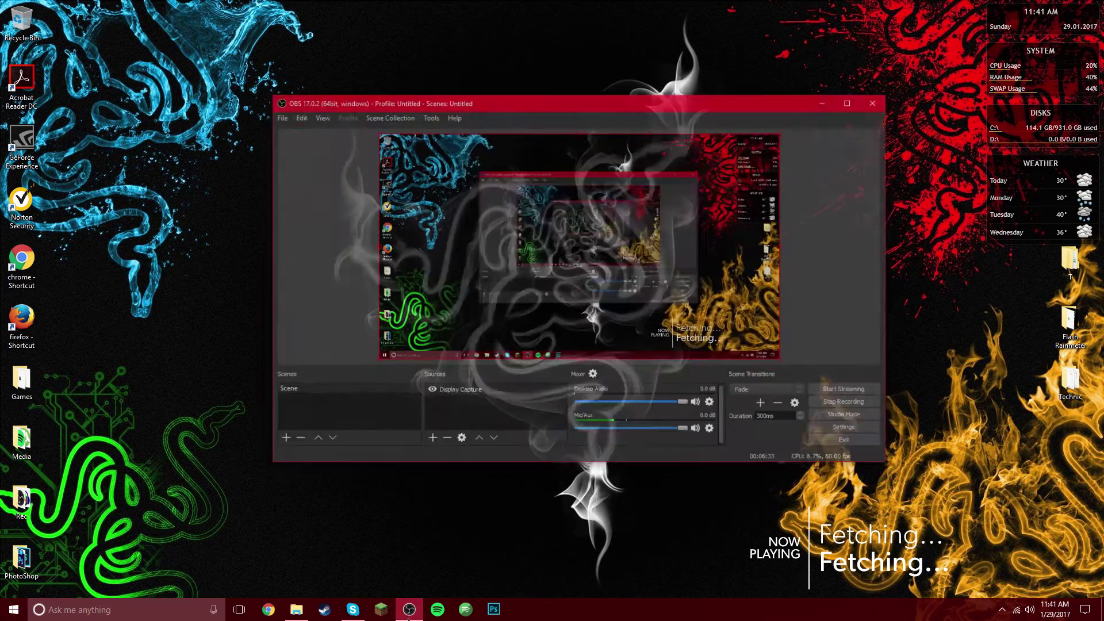